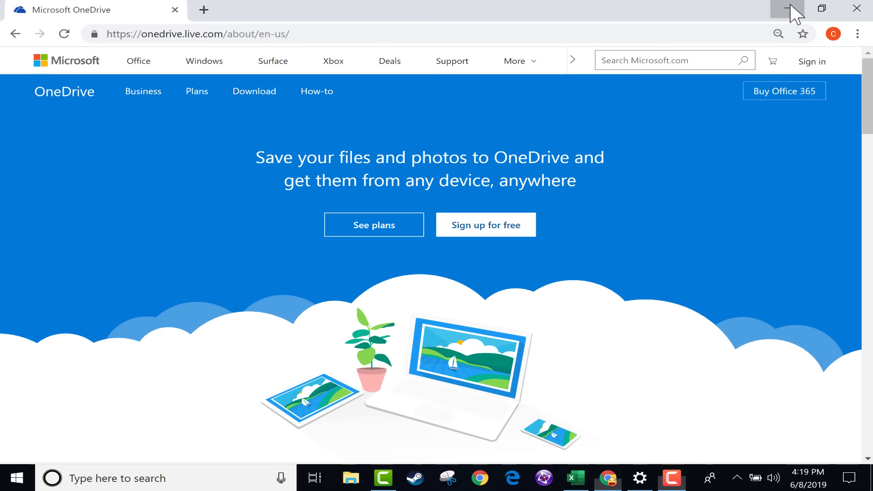
Minimize the browser and look over the documents and nature pictures stored on the desktop.
click(788, 8)
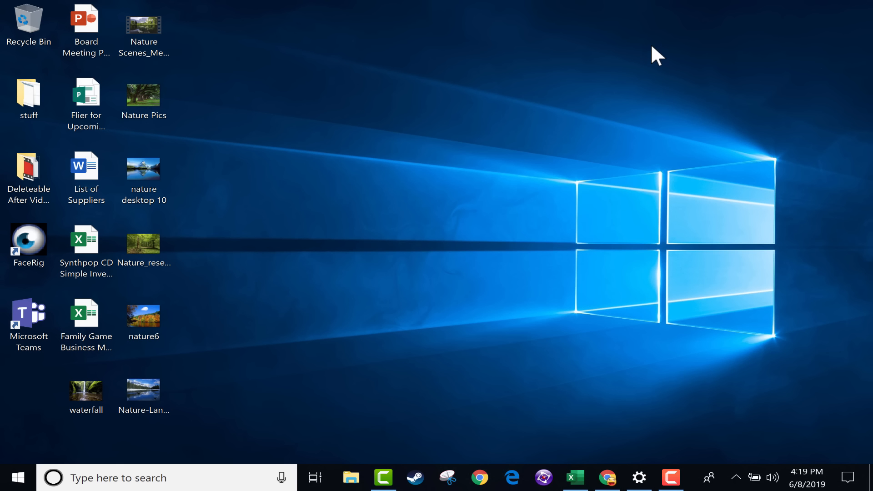
drag(208, 400, 156, 15)
click(226, 115)
mouse_move(105, 120)
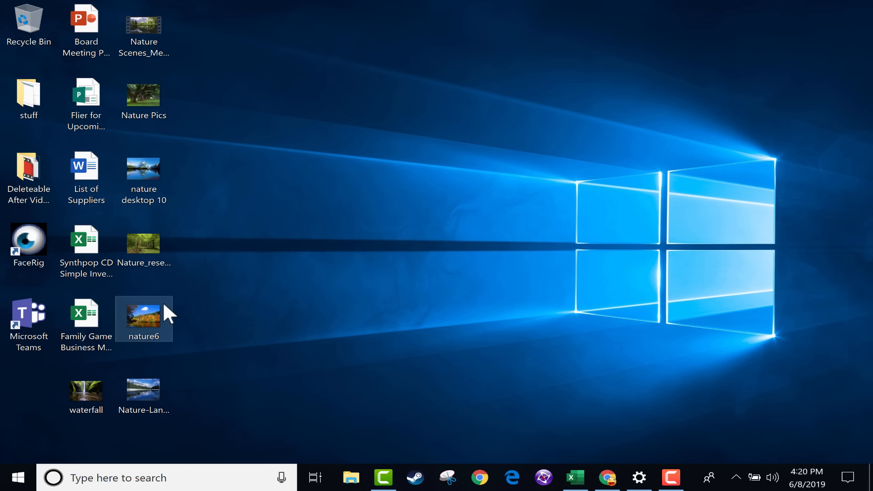
mouse_move(164, 300)
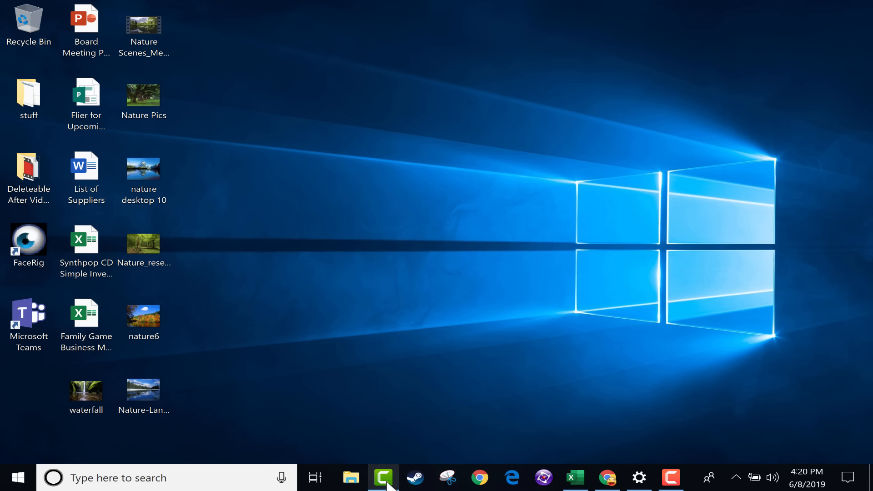
Return to the OneDrive page in the browser and highlight onedrive.live.com in its web address.
click(608, 478)
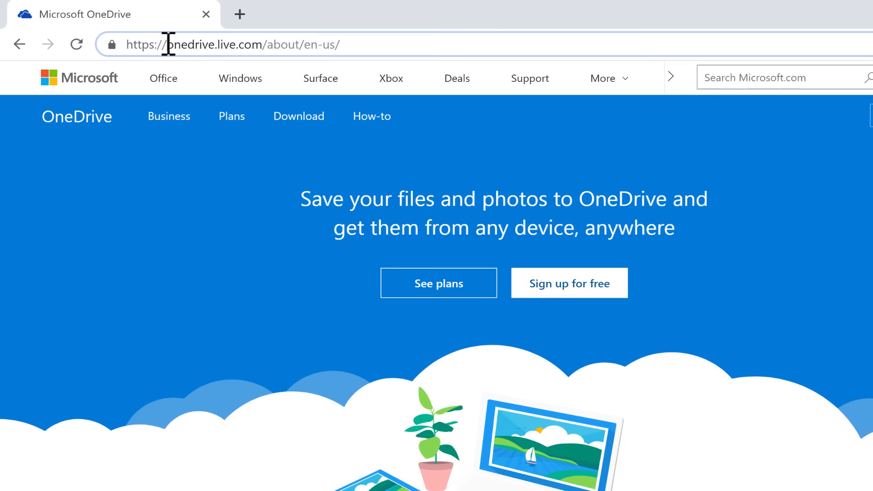
drag(142, 36, 273, 37)
drag(355, 54, 291, 54)
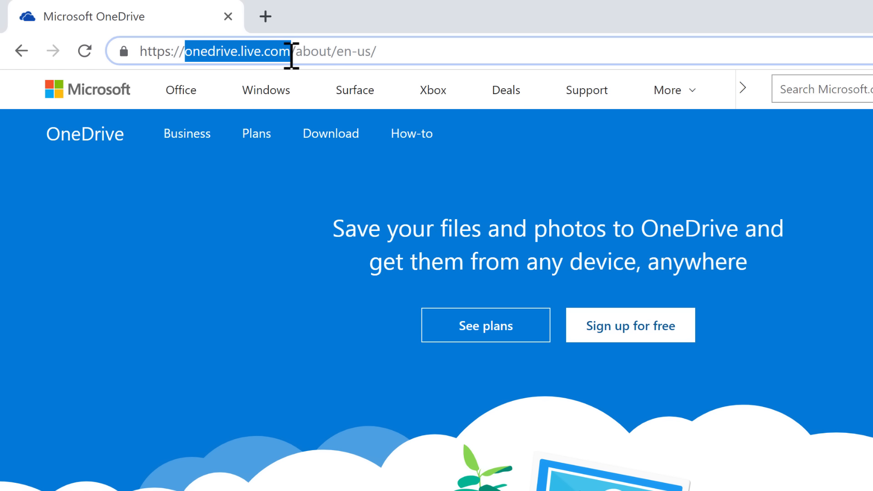
click(841, 206)
Read the OneDrive feature descriptions, highlighting the headings on access from any device, offline access and keeping files safe.
scroll(841, 207, down, 8)
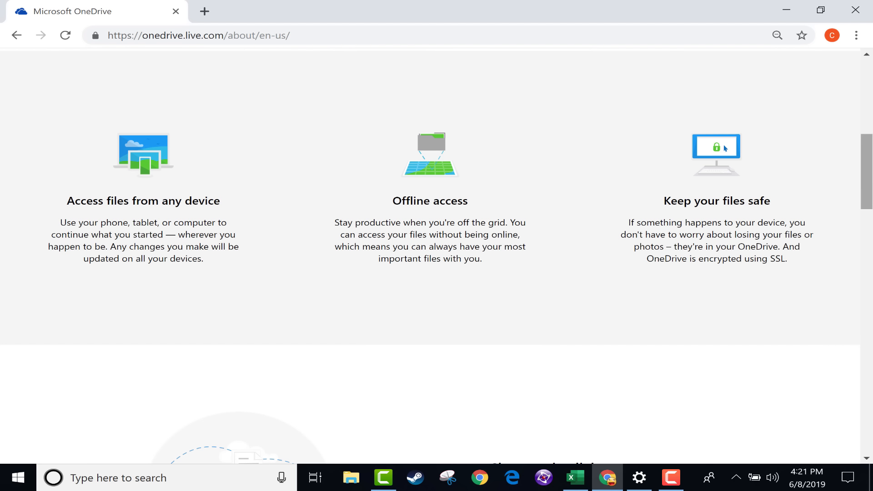
drag(68, 200, 223, 203)
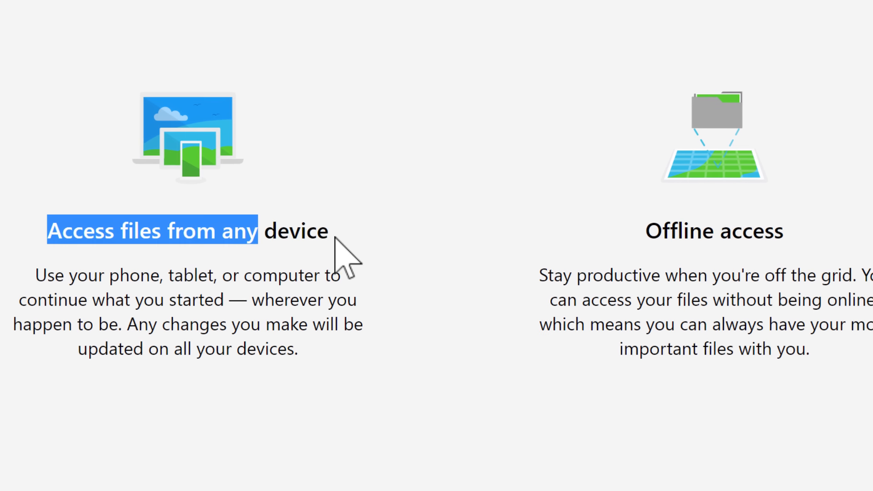
drag(335, 236, 357, 236)
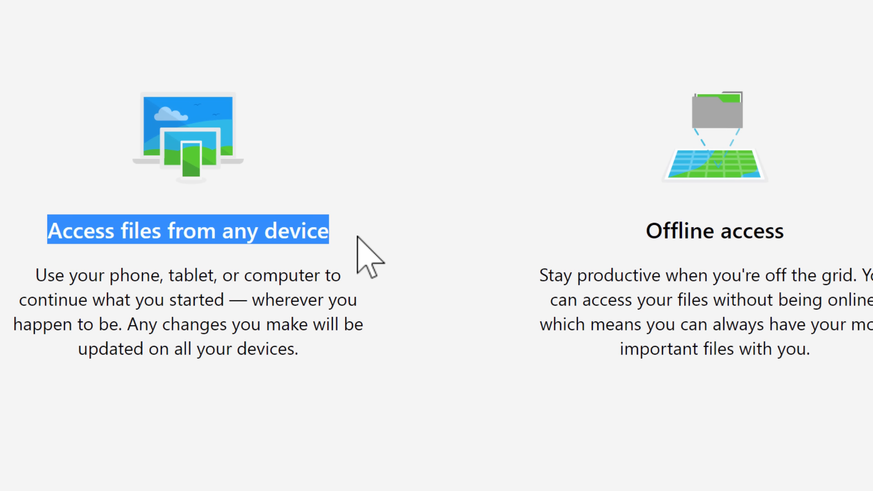
drag(645, 230, 783, 231)
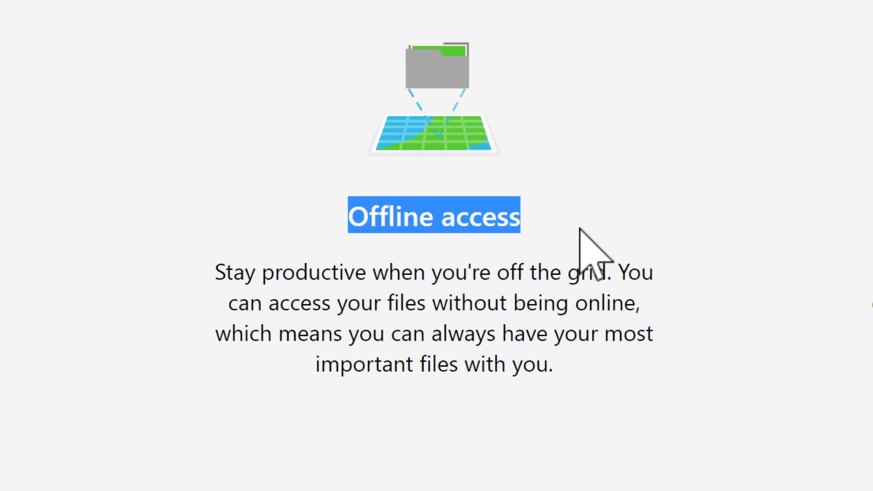
click(623, 244)
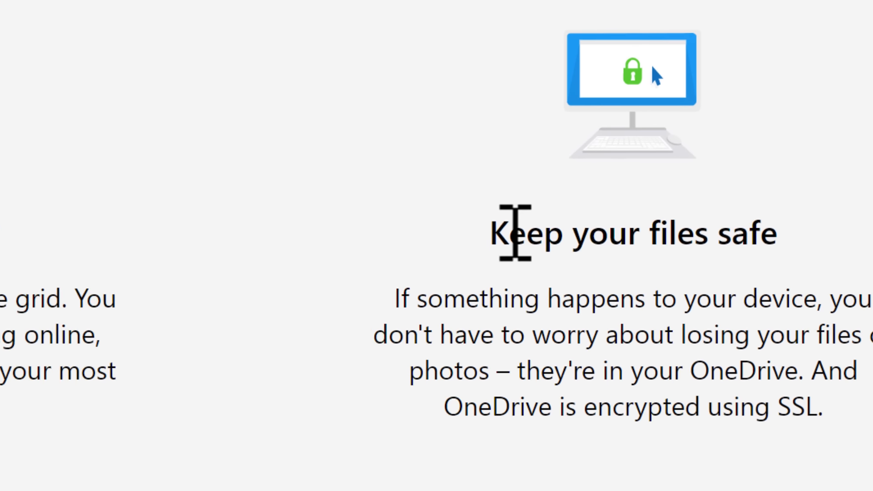
drag(832, 223, 598, 234)
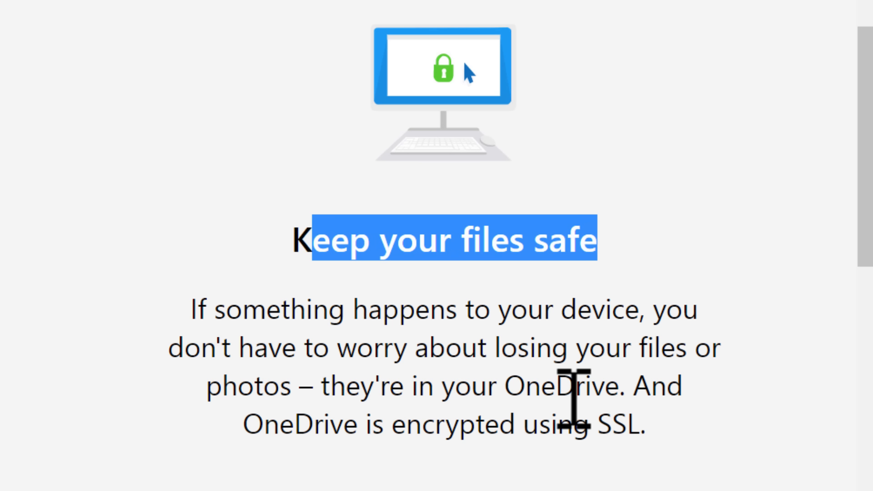
click(574, 398)
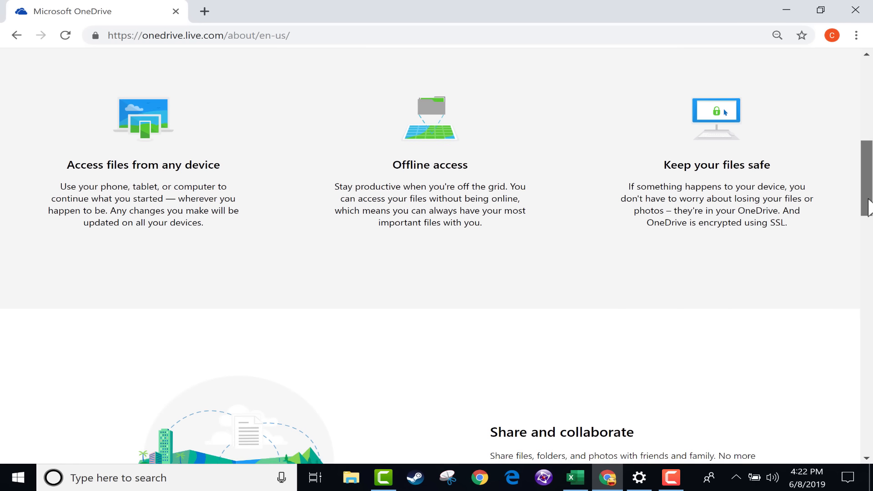
Read the Share and collaborate section, and highlight onedrive.live.com in the address after returning to the start of the page.
drag(868, 207, 865, 253)
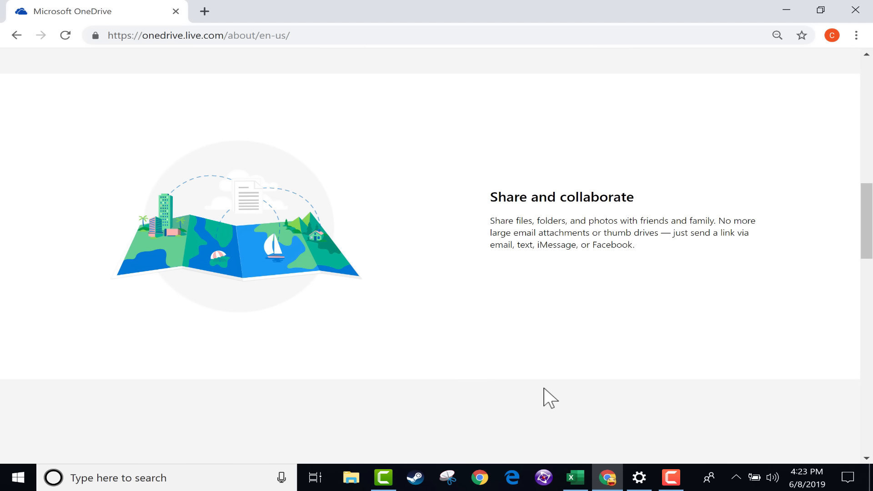
drag(866, 218, 840, 51)
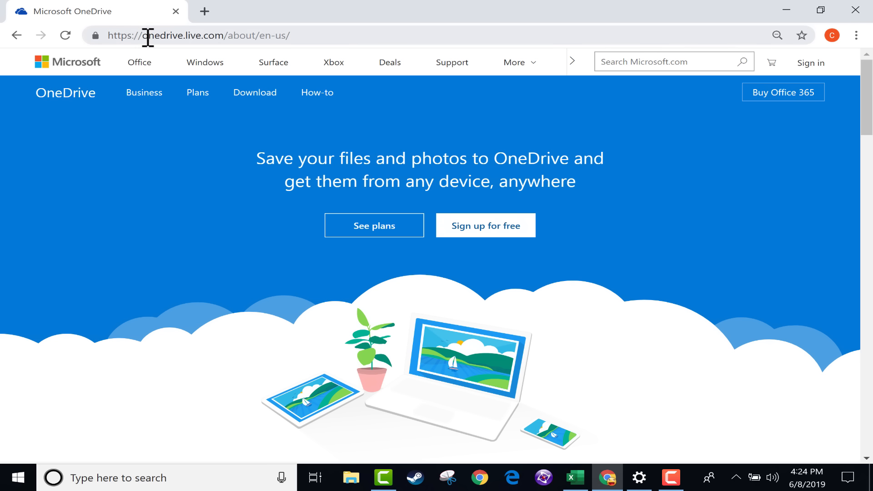
drag(143, 35, 227, 34)
click(695, 140)
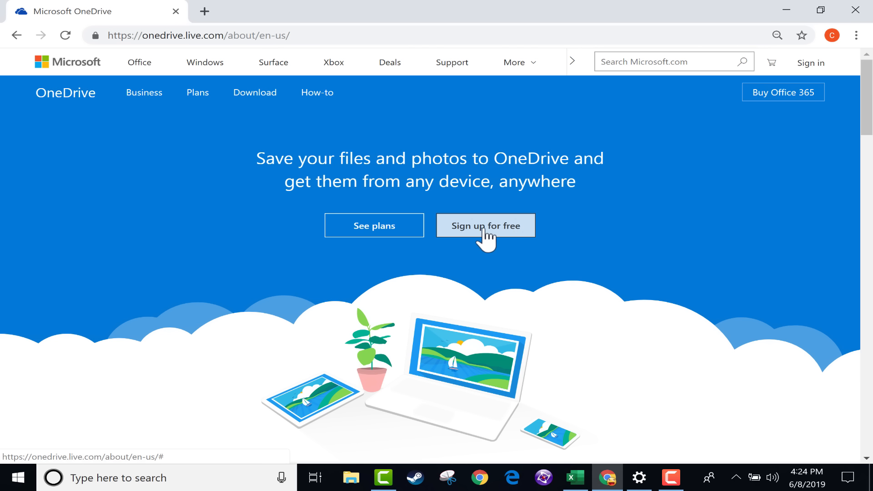
Open the OneDrive plans overview and point out the Basic 5 GB plan.
click(402, 236)
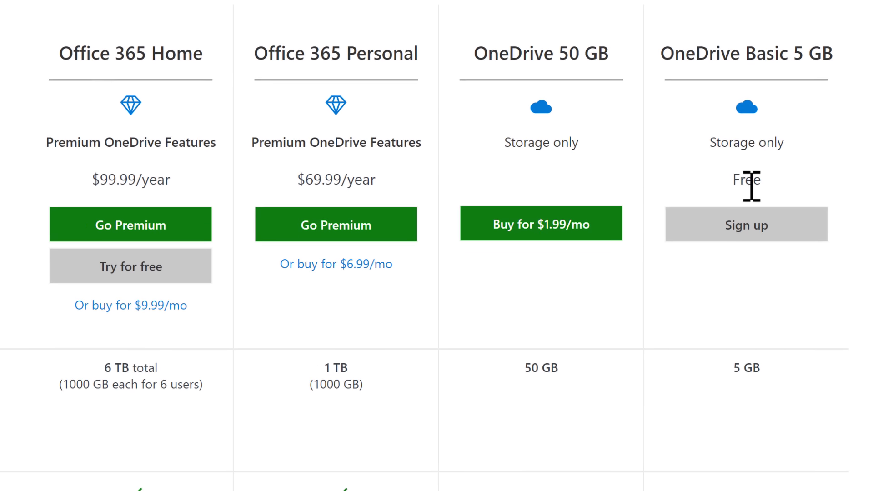
drag(746, 45, 799, 48)
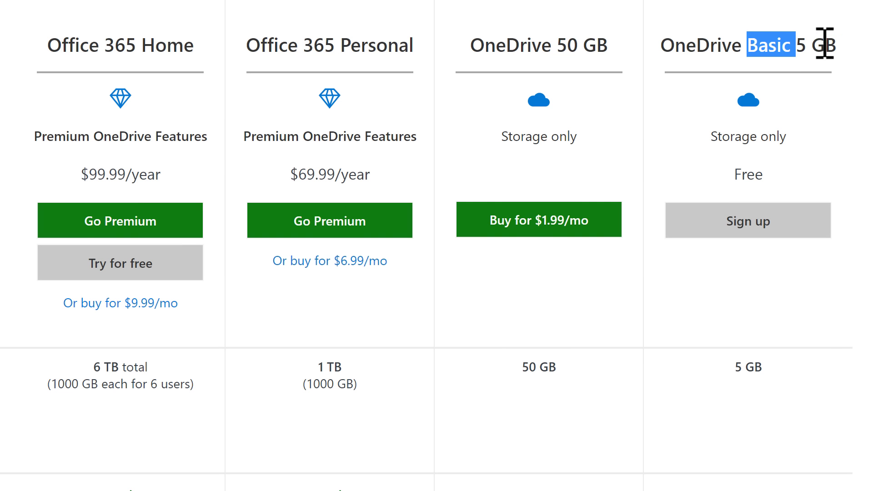
click(822, 42)
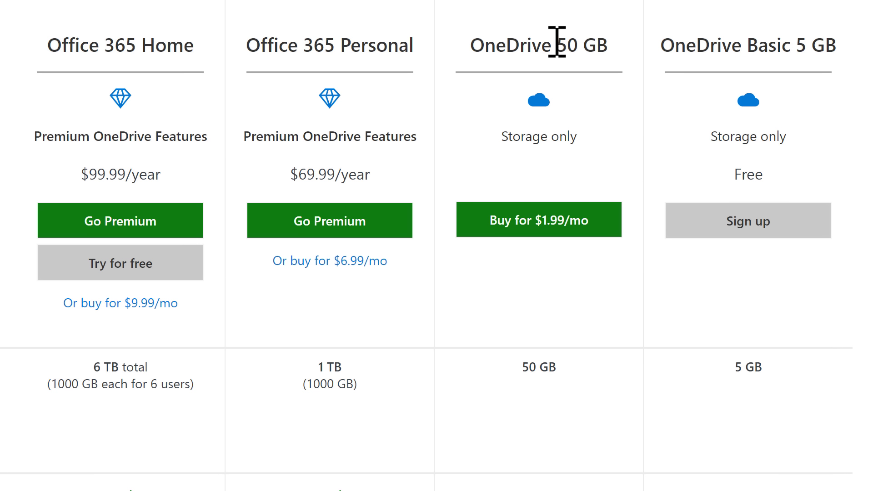
Compare the storage amounts of the OneDrive 50 GB, Office 365 Personal and Office 365 Home plans.
drag(553, 40, 619, 54)
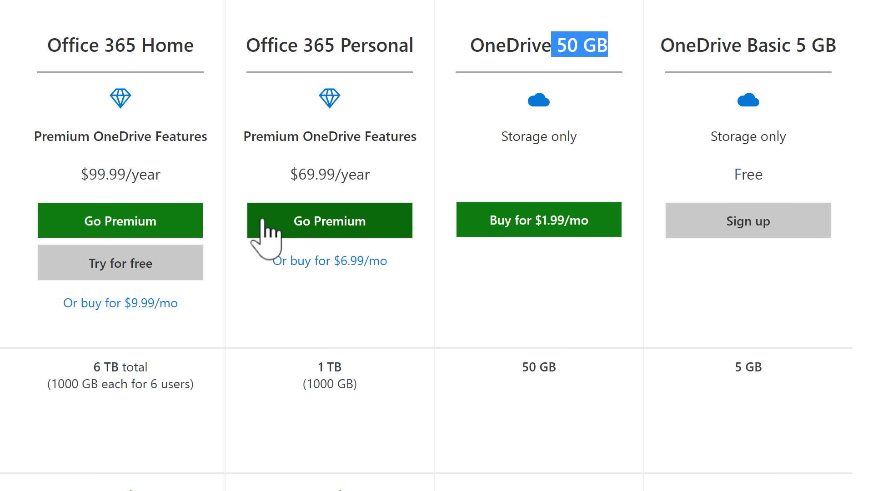
drag(352, 372, 300, 371)
drag(172, 372, 78, 366)
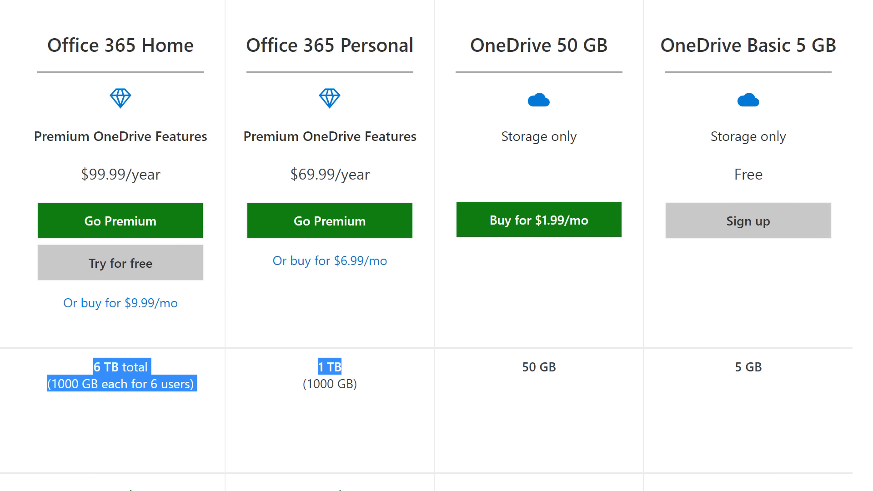
triple_click(348, 45)
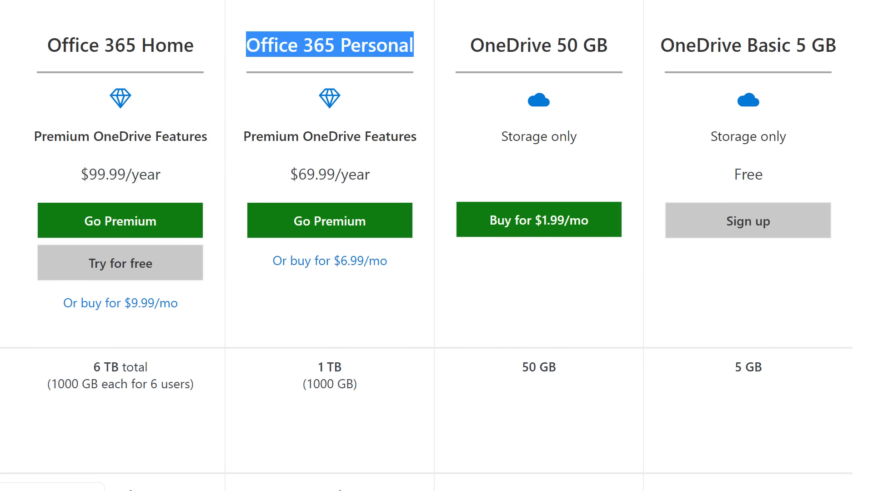
click(274, 2)
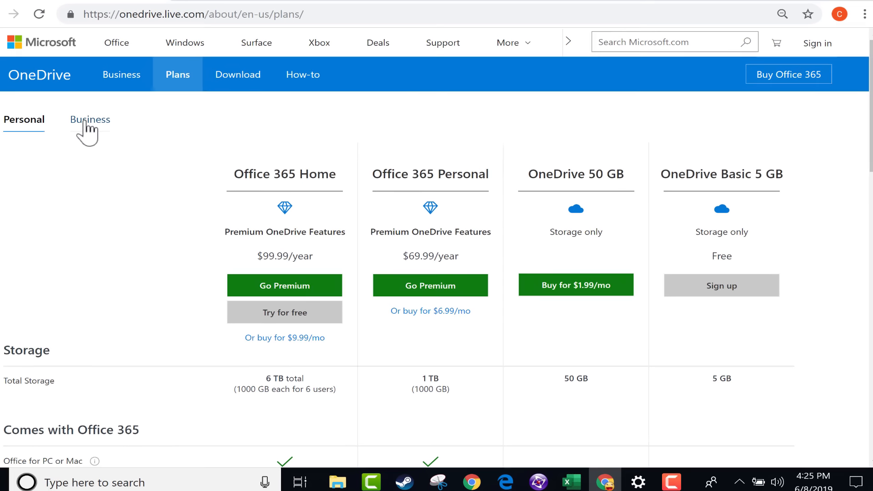
View the OneDrive for Business plan comparison and return to the personal plans.
click(86, 121)
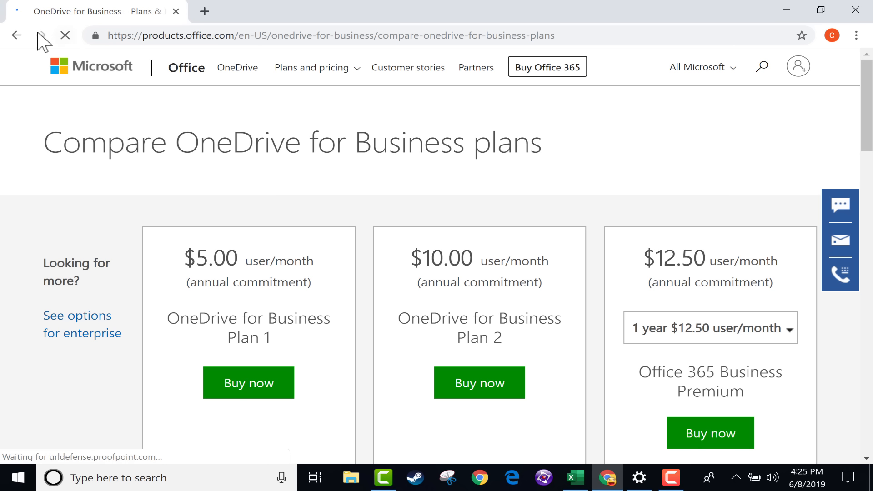
click(18, 36)
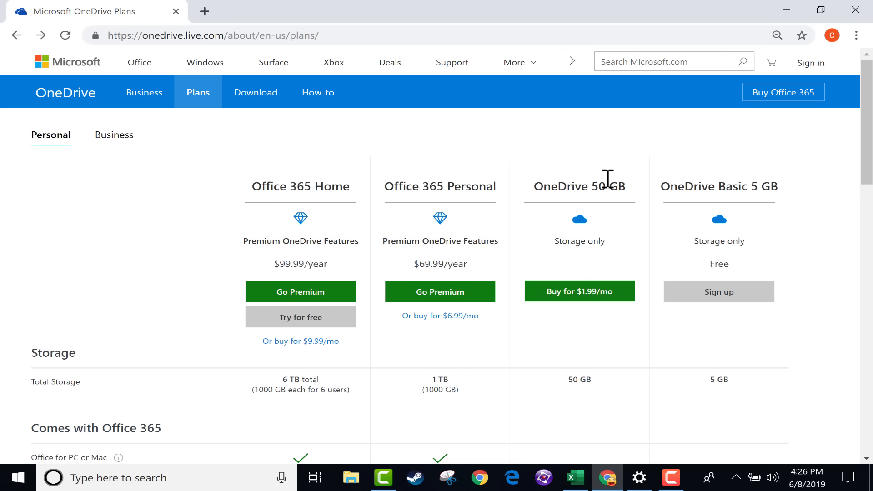
Sign up for the free OneDrive Basic 5 GB plan and look over the Microsoft account home page.
click(741, 291)
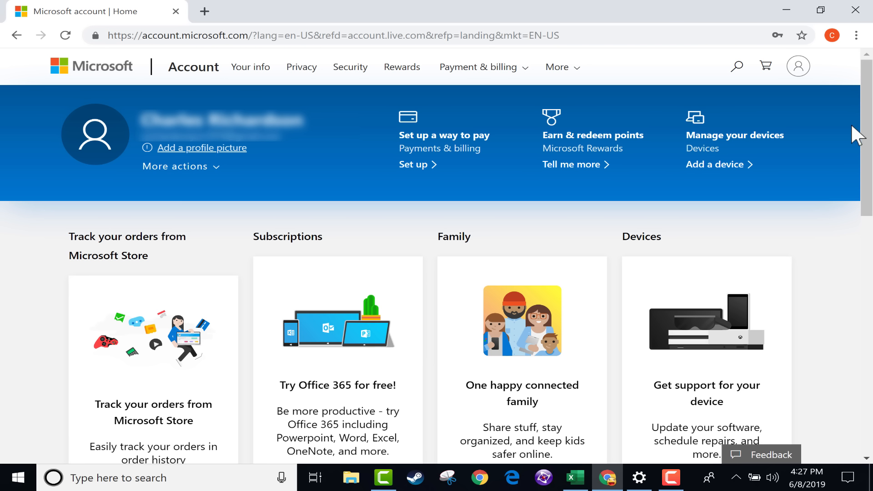
scroll(850, 175, down, 5)
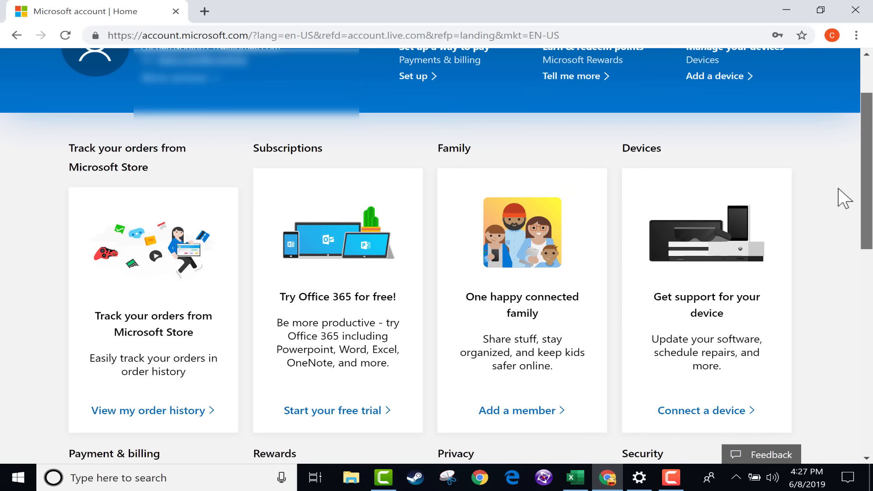
scroll(843, 277, down, 10)
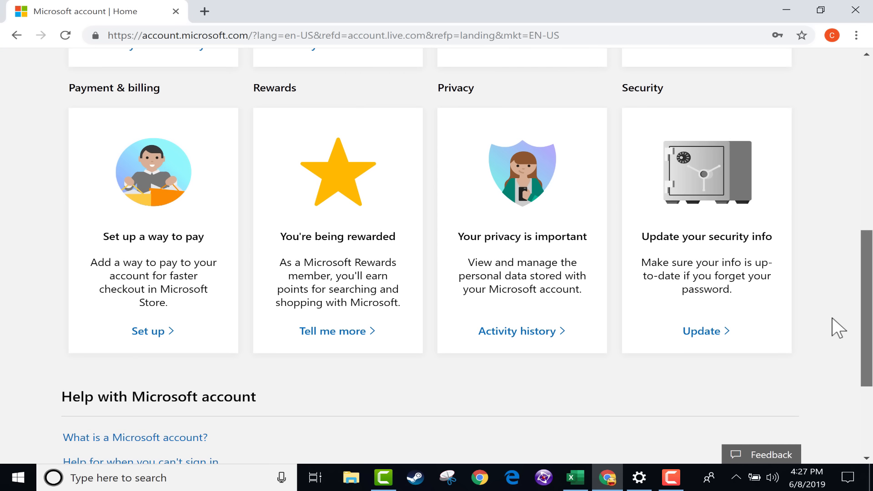
scroll(850, 409, down, 1)
scroll(850, 335, up, 12)
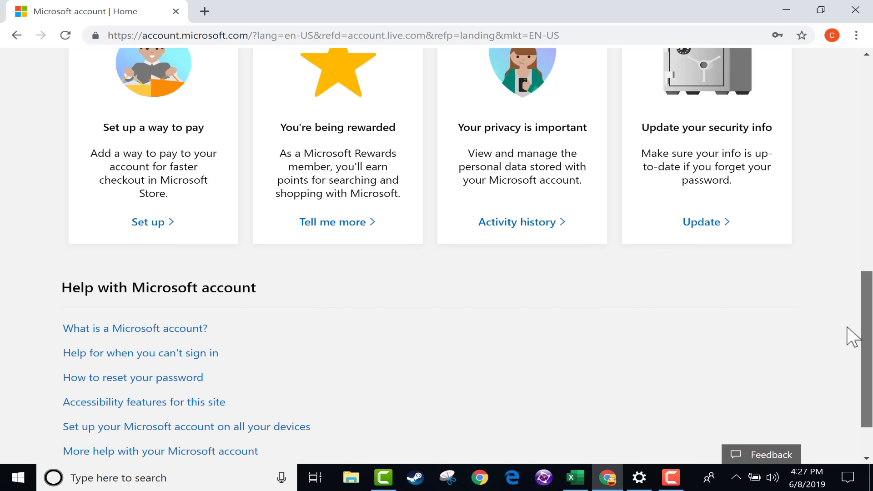
scroll(837, 156, up, 2)
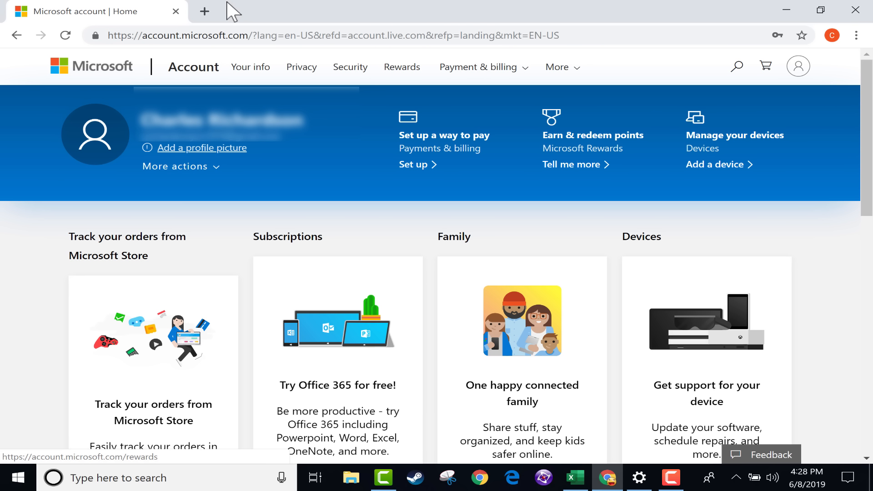
Go to onedrive.com to open the account's online file storage.
click(214, 33)
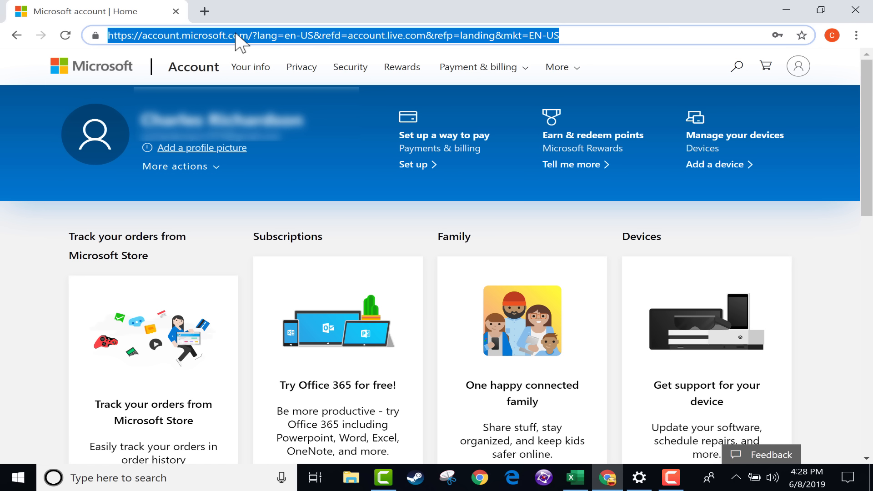
text(onedrive.com)
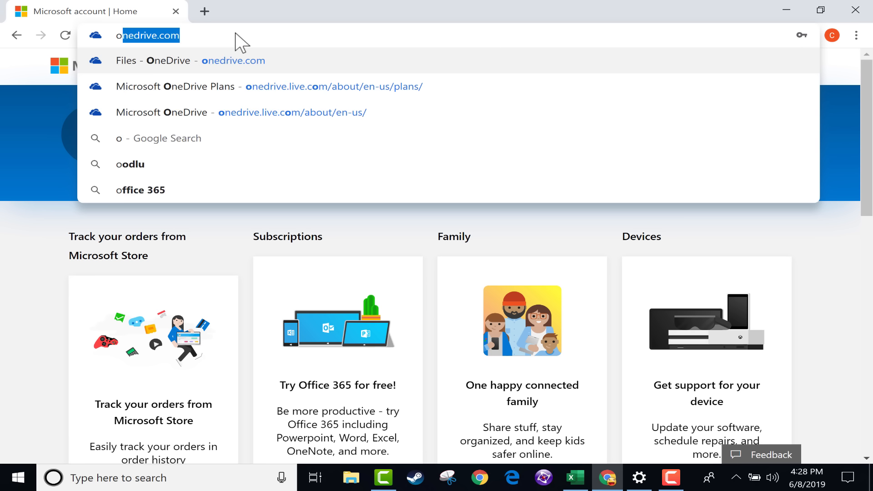
key(Return)
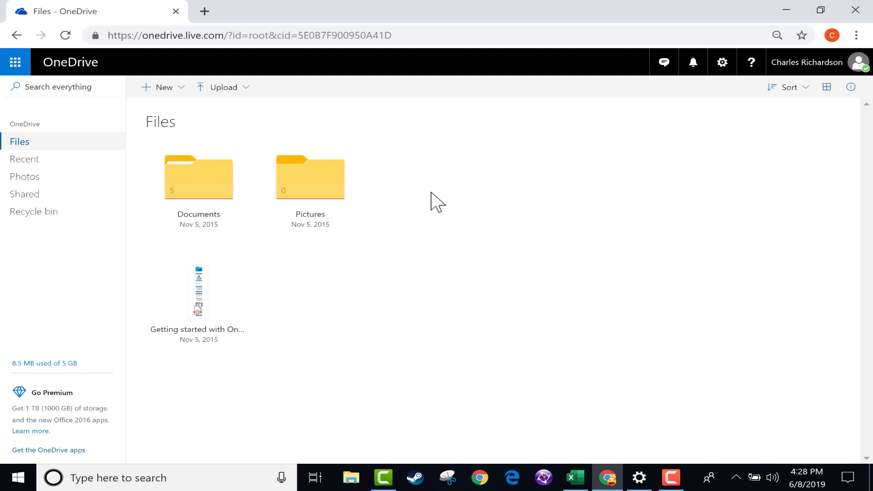
Create a new folder named Spanish 1 in the main Files area.
right_click(431, 192)
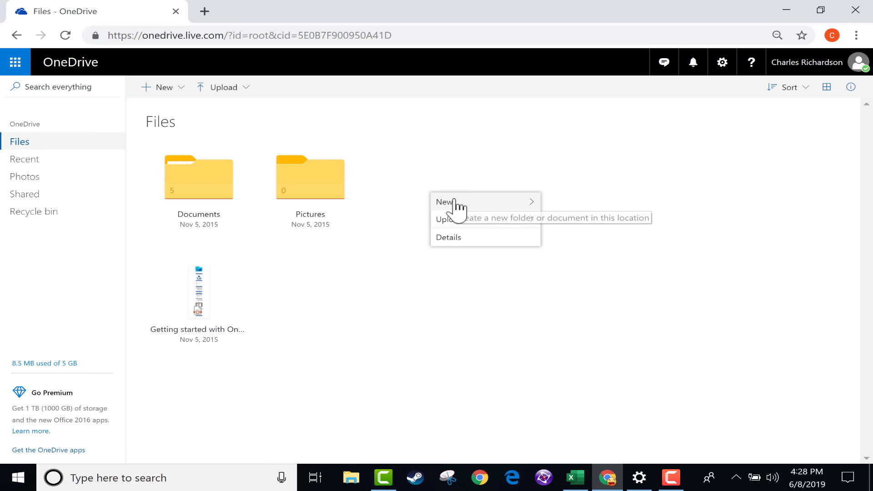
mouse_move(456, 204)
click(577, 201)
text(Spanish 1)
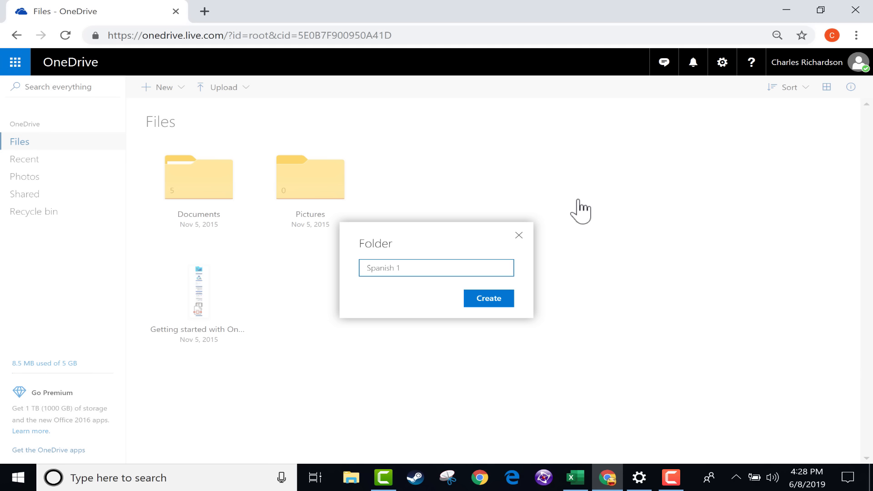
click(498, 299)
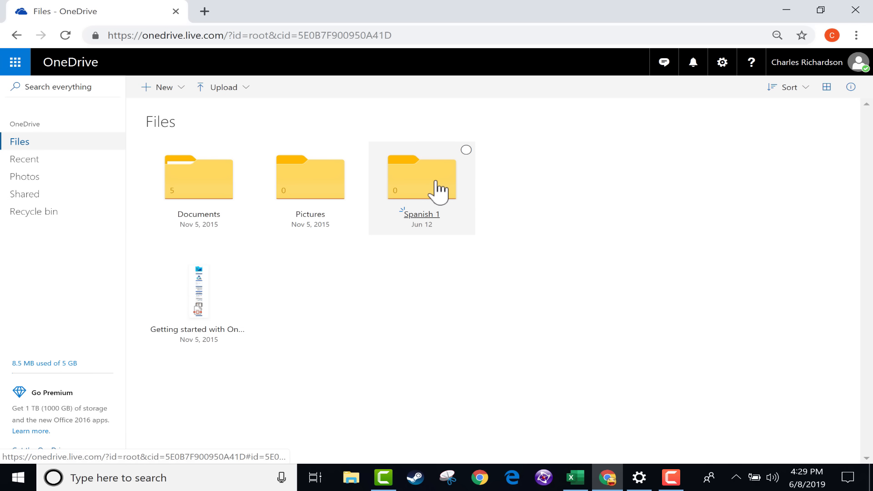
Create a folder named Chapter 1 inside the Spanish 1 folder.
click(436, 187)
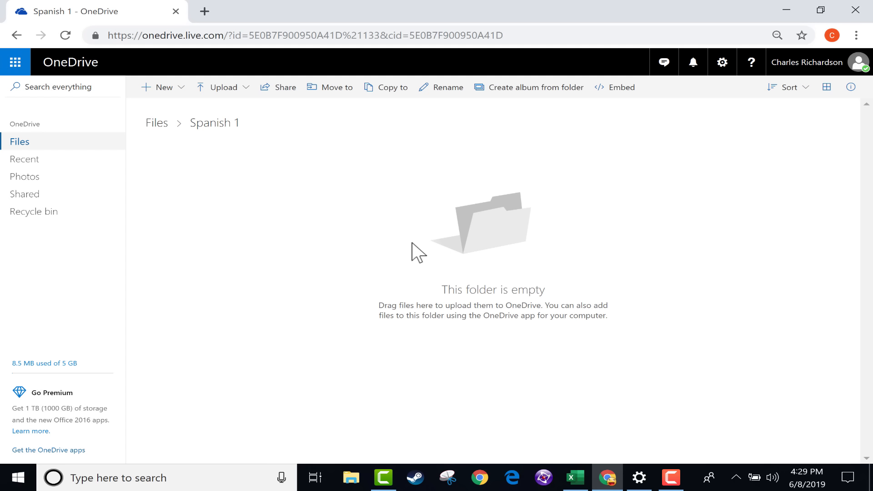
right_click(402, 227)
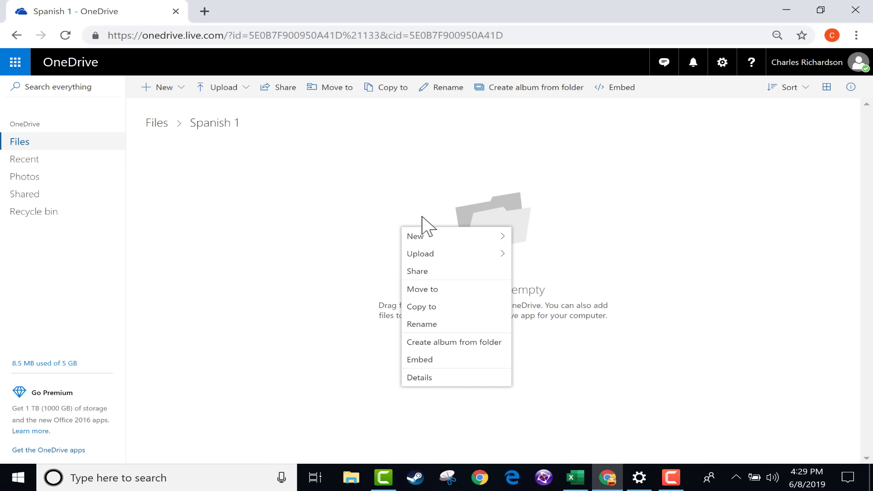
click(527, 236)
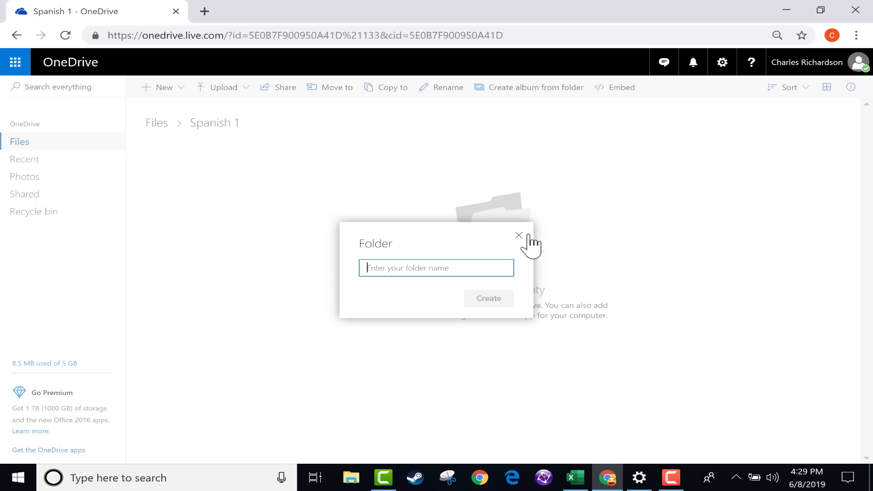
text(c)
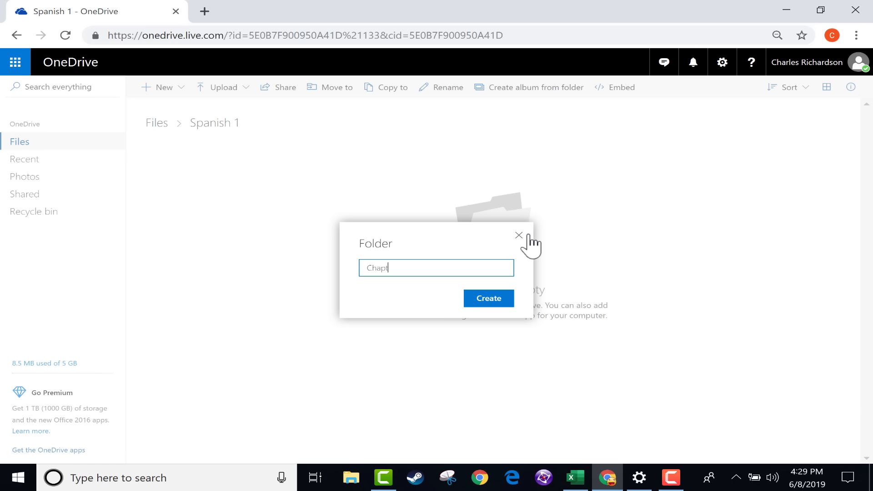
text(hapter 1)
click(494, 300)
Add a second folder named Chapter 2 inside Spanish 1.
right_click(347, 201)
mouse_move(385, 211)
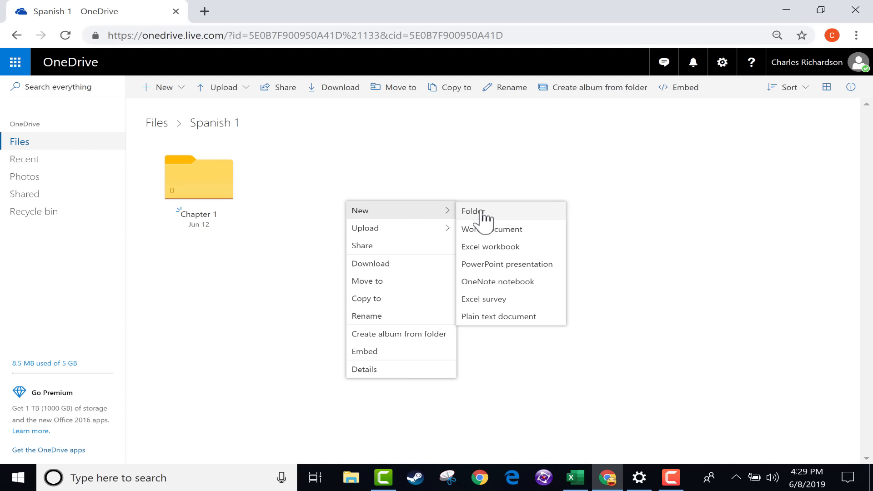
click(482, 212)
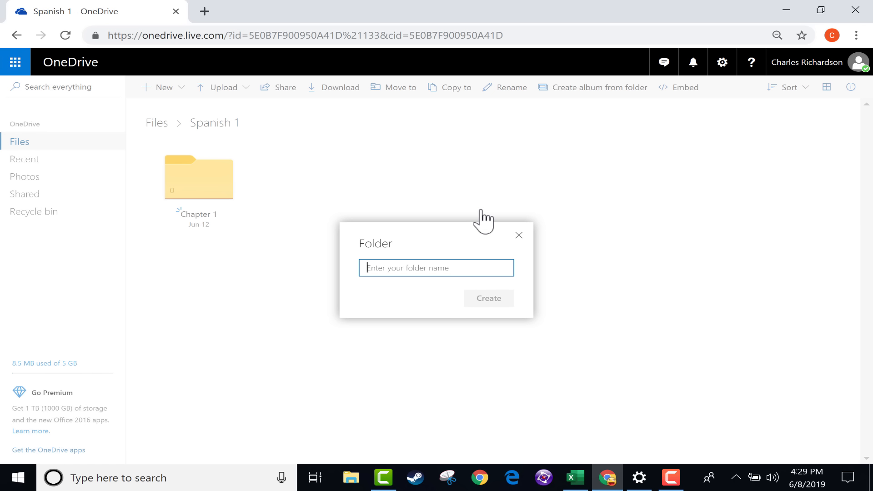
text(Chapter 2)
key(Return)
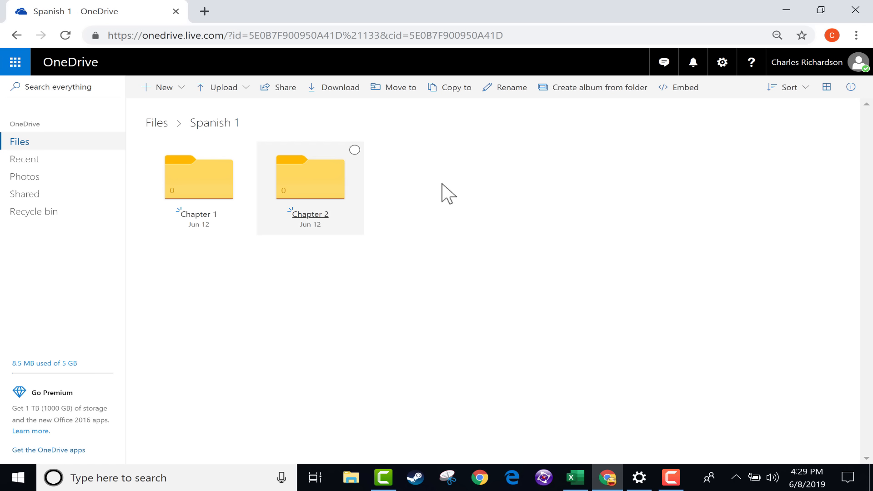
Look inside the Chapter 1 and Spanish 1 folders and return to the main Files area.
click(194, 190)
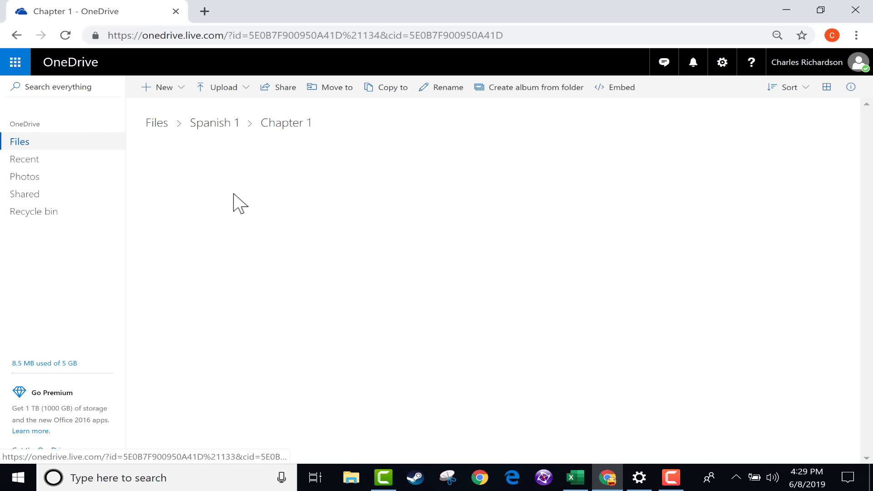
click(204, 123)
click(160, 124)
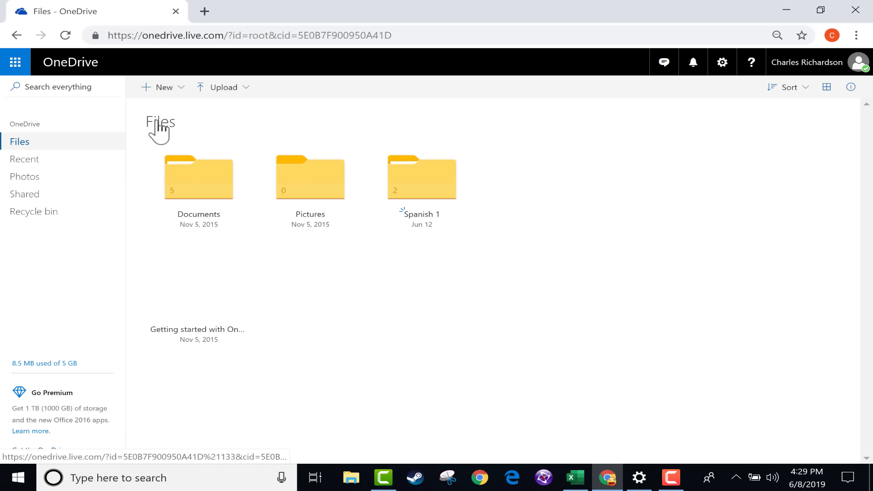
mouse_move(414, 200)
mouse_down()
mouse_move(339, 207)
mouse_move(305, 185)
mouse_move(442, 193)
mouse_move(400, 205)
mouse_move(415, 195)
mouse_up()
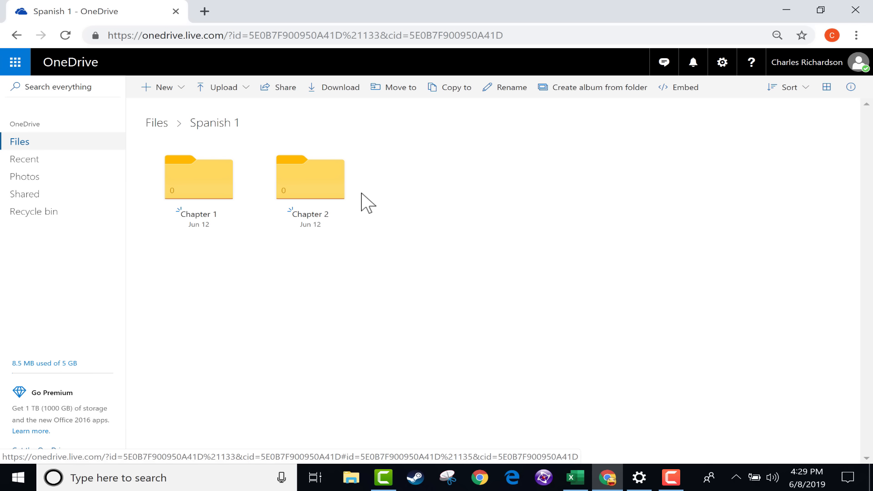
click(156, 122)
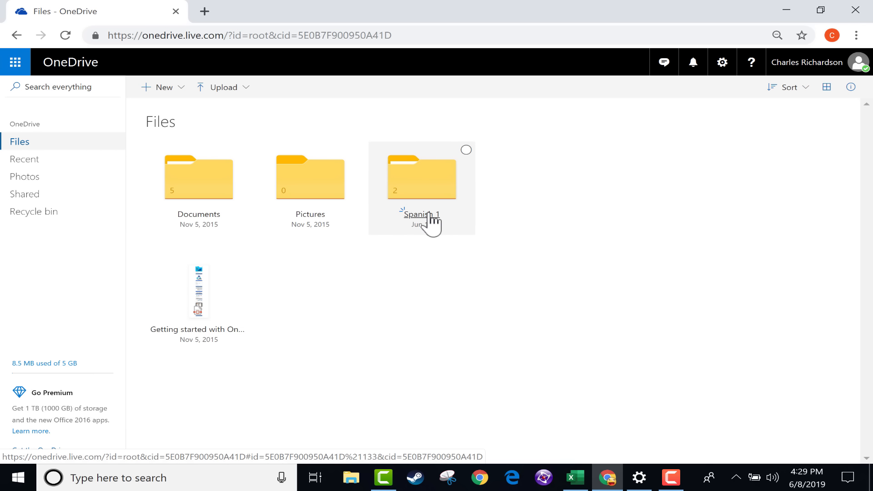
Move the Spanish 1 folder into the Documents folder and bring up the choices for creating a new item.
drag(430, 220, 178, 171)
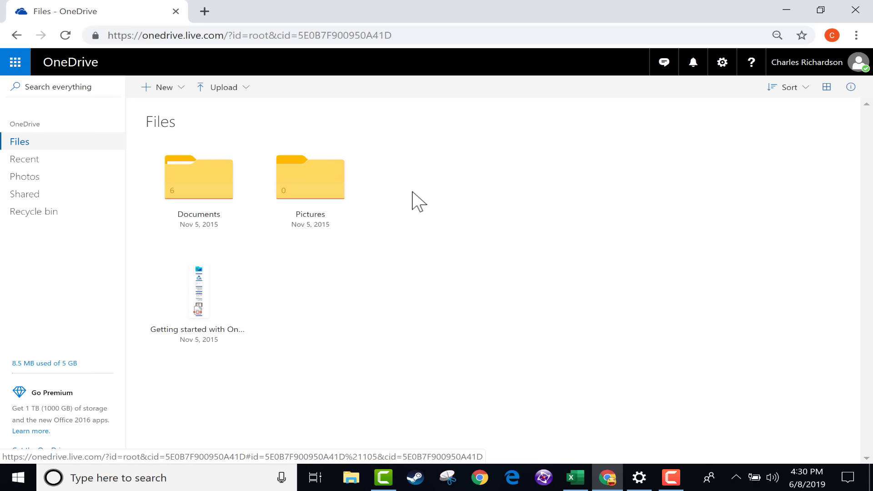
right_click(412, 192)
mouse_move(516, 200)
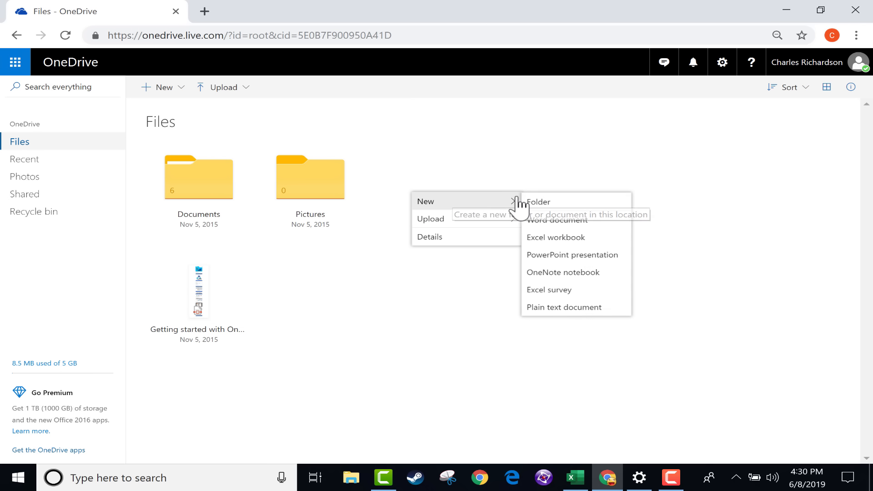
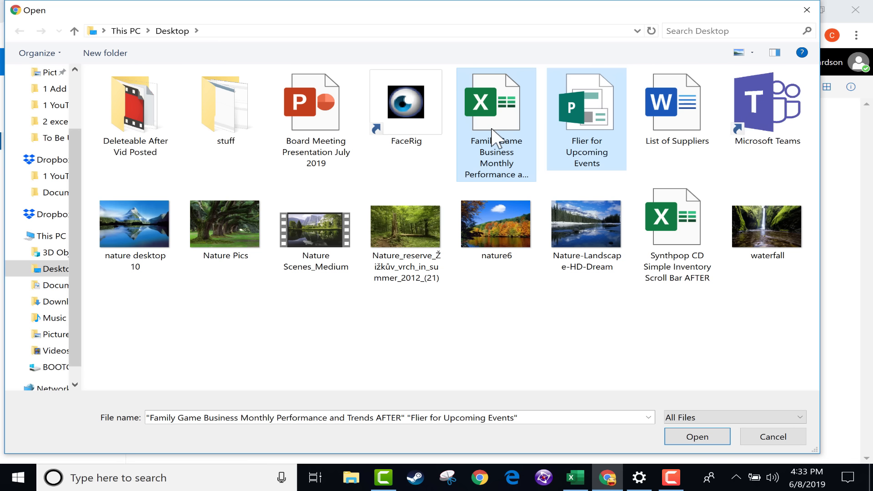
Upload the Family Game Business Monthly Performance workbook and the nature6 picture from the Desktop to the main Files area.
click(546, 316)
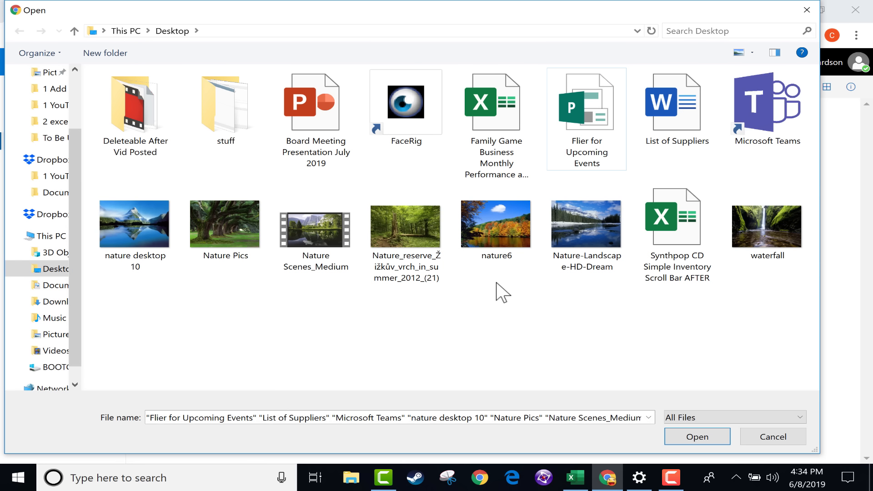
drag(503, 284, 495, 100)
click(697, 437)
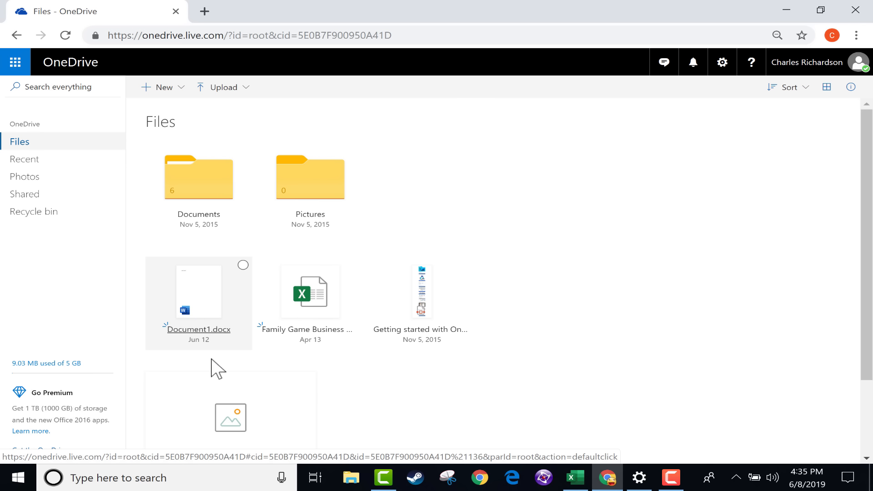
Preview the nature6.jpg picture and return to the file list.
scroll(214, 367, down, 2)
click(236, 333)
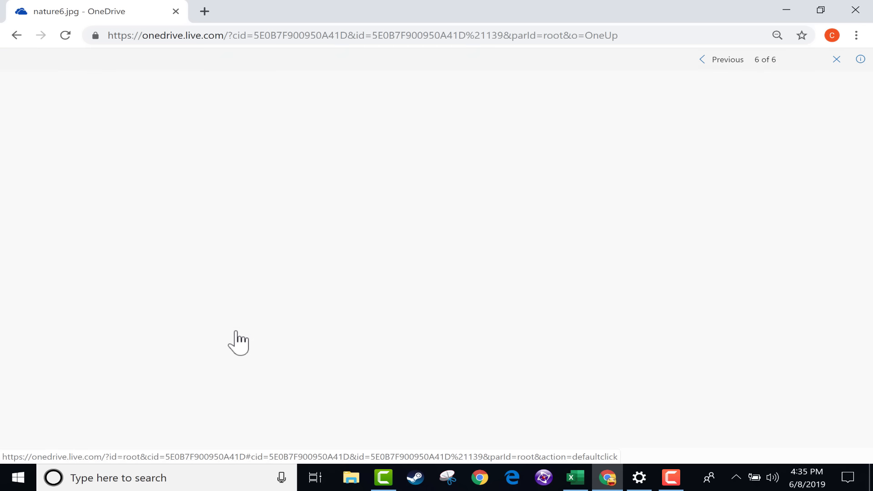
click(836, 59)
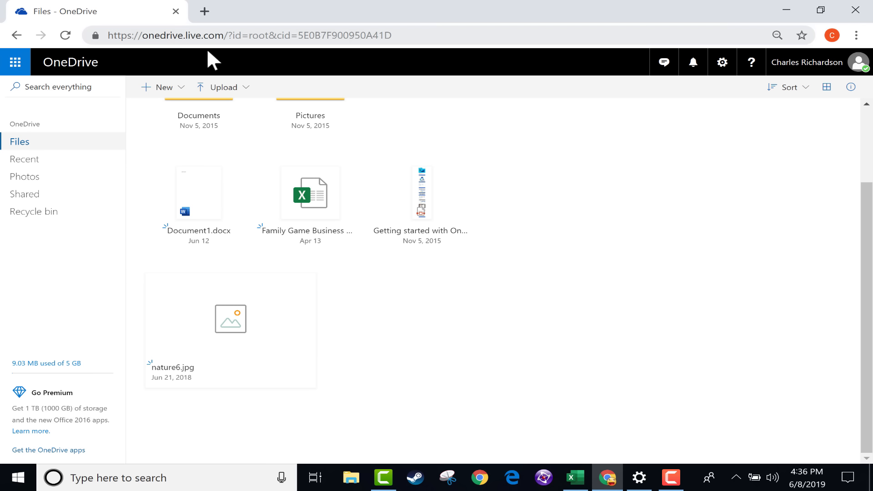
Examine the actions for the Family Game Business workbook, alone and selected together with Document1.docx and the Getting started file, and clear the selection.
right_click(293, 229)
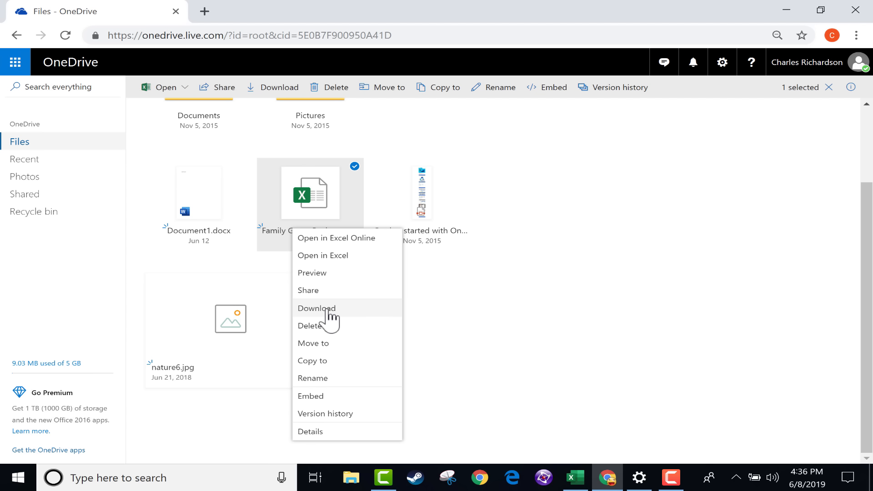
click(366, 200)
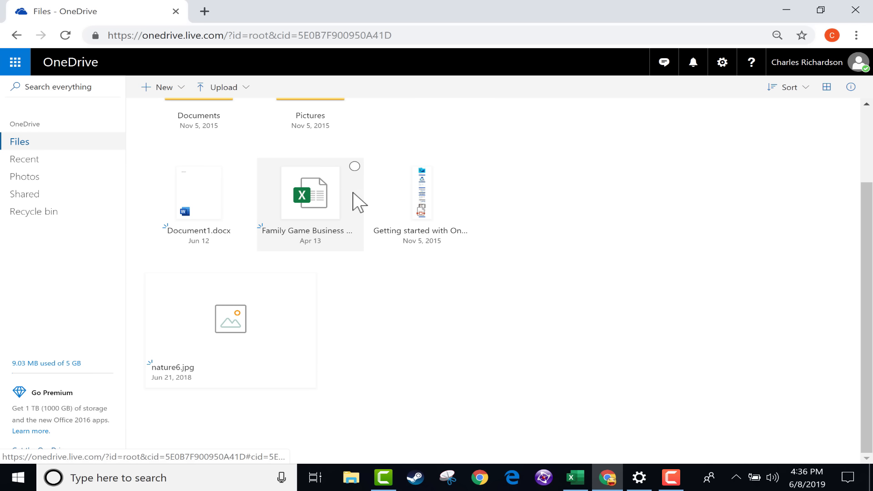
click(354, 166)
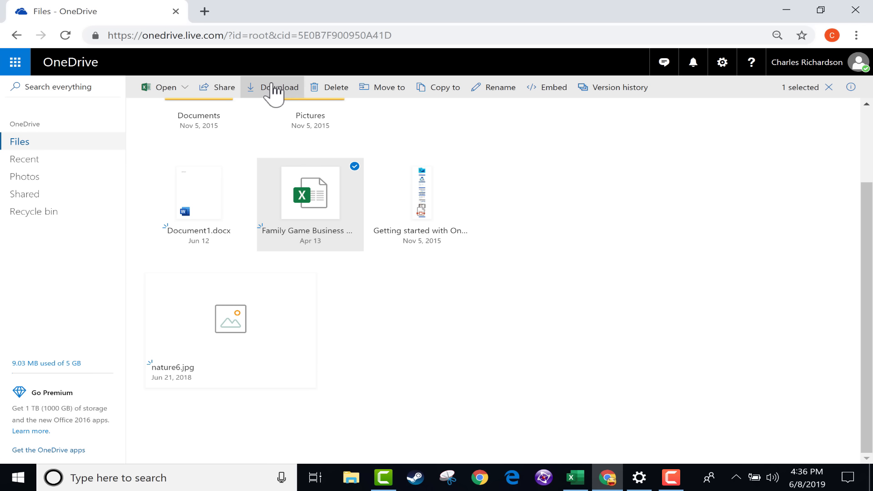
click(425, 180)
click(243, 166)
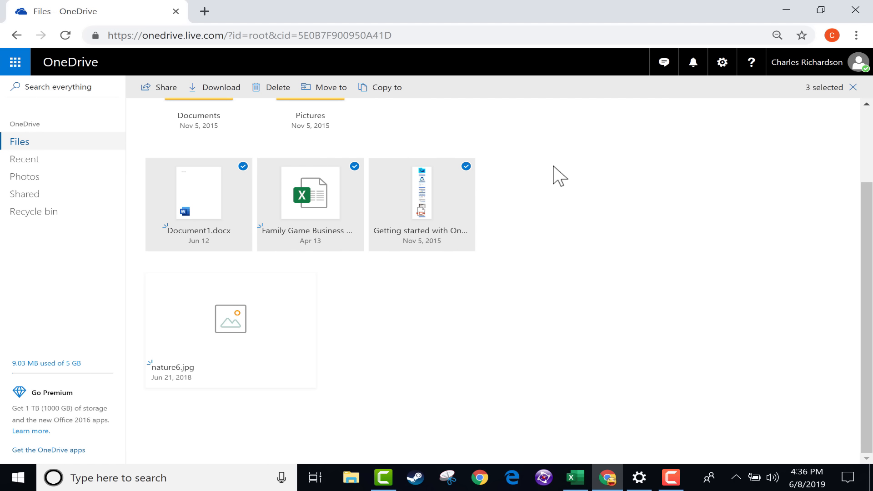
click(466, 166)
click(355, 166)
click(243, 166)
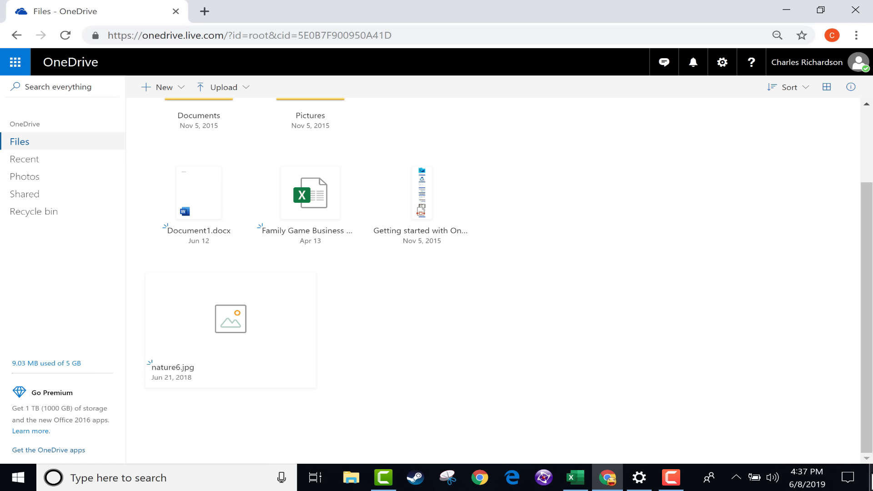
View the files on the Windows desktop and return to OneDrive in the browser.
click(869, 477)
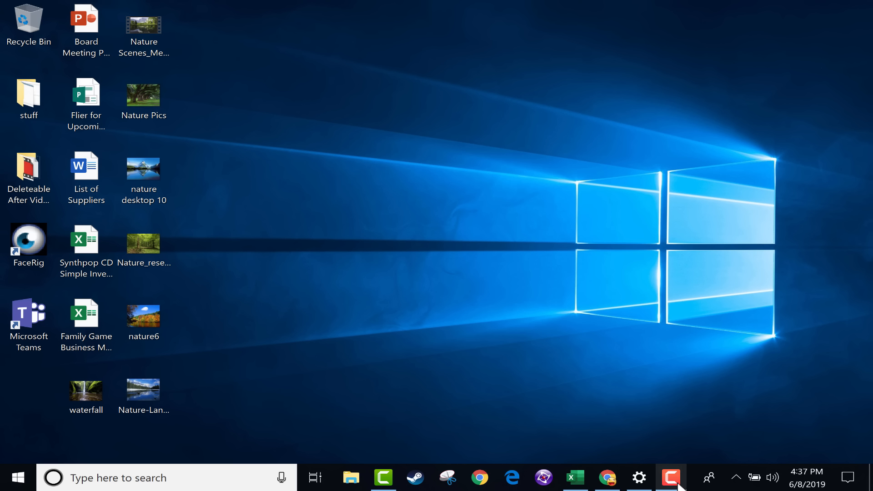
click(607, 482)
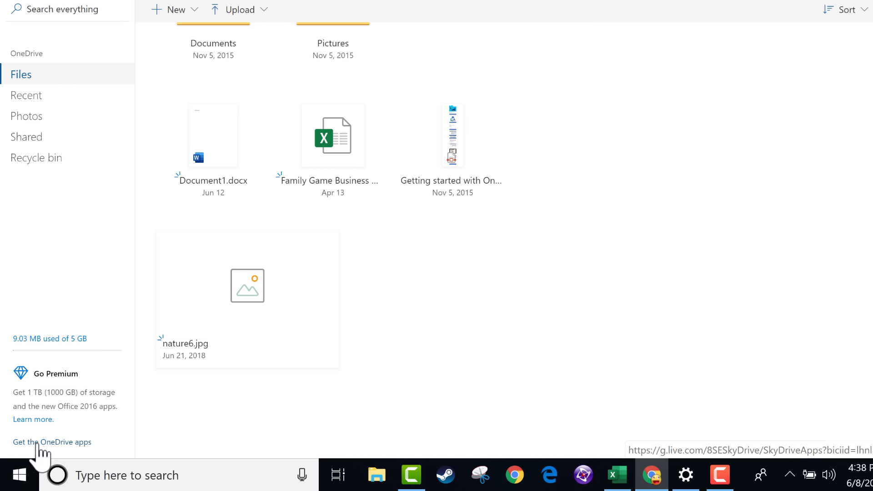
Download OneDriveSetup.exe from the OneDrive apps page and run the installer.
click(37, 445)
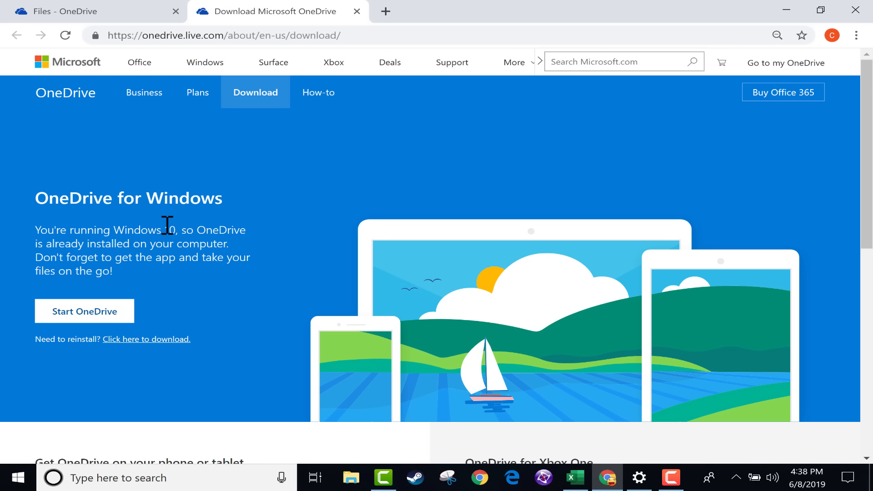
drag(162, 227, 193, 227)
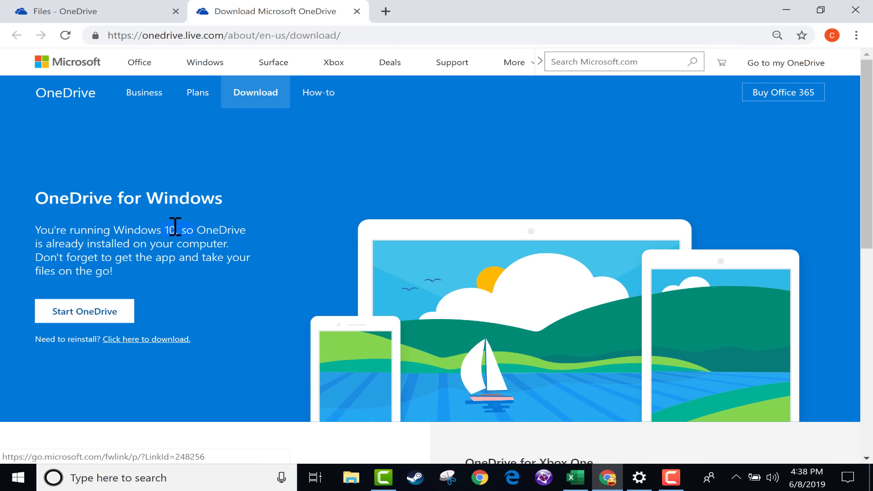
click(159, 340)
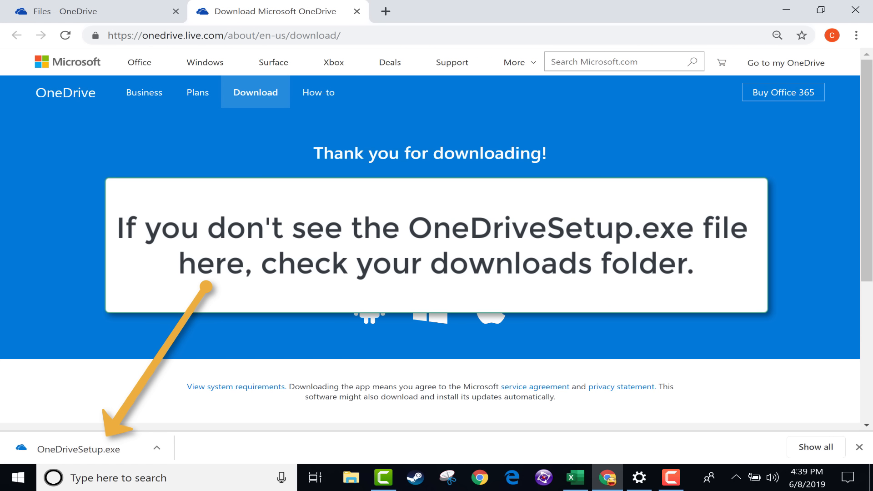
click(49, 449)
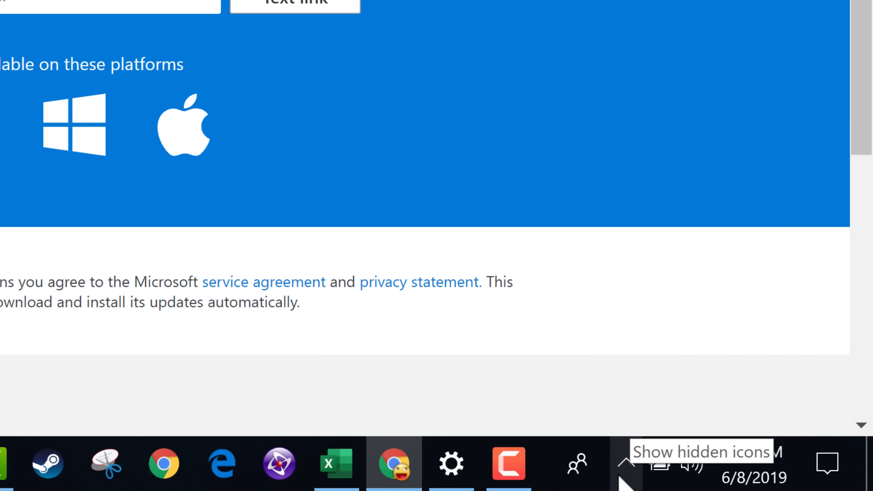
Sign in to the OneDrive desktop app with the account e-mail and password, and decline the Office 365 Personal premium offer.
click(633, 474)
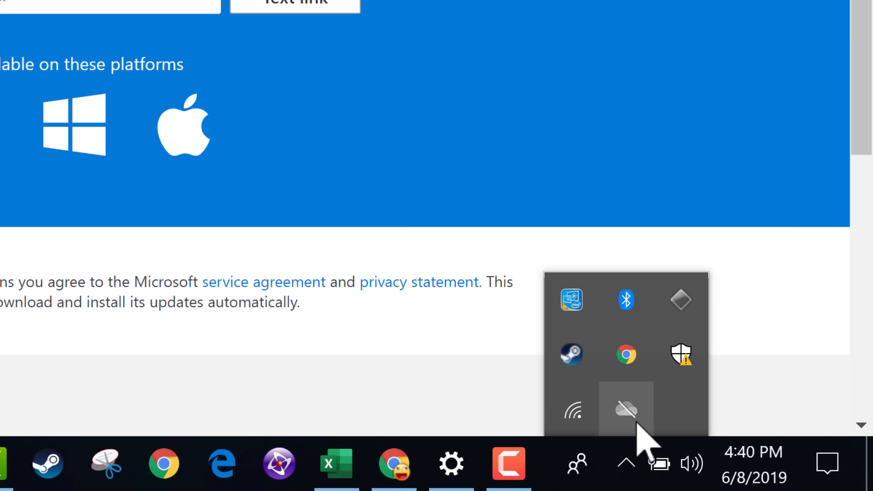
click(627, 468)
click(625, 468)
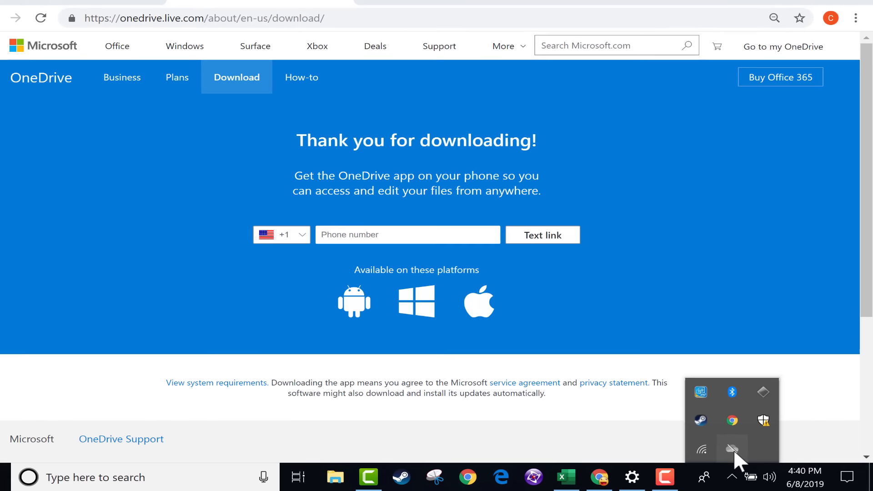
click(713, 443)
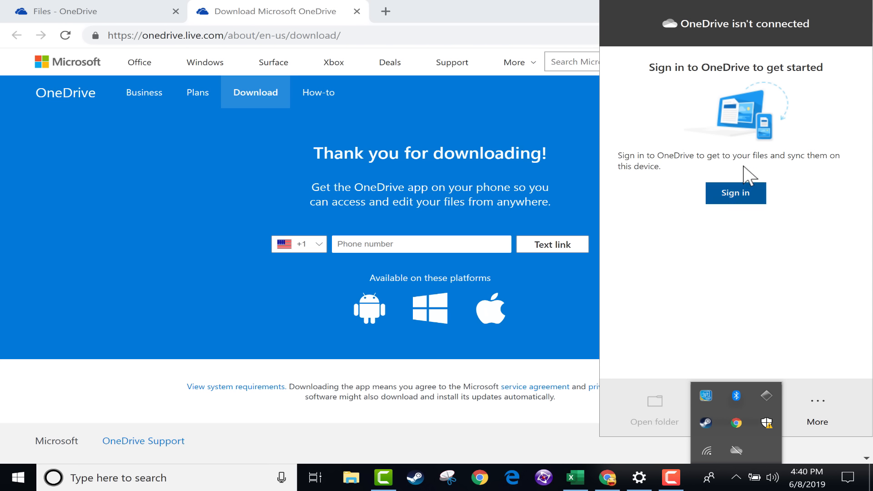
click(745, 193)
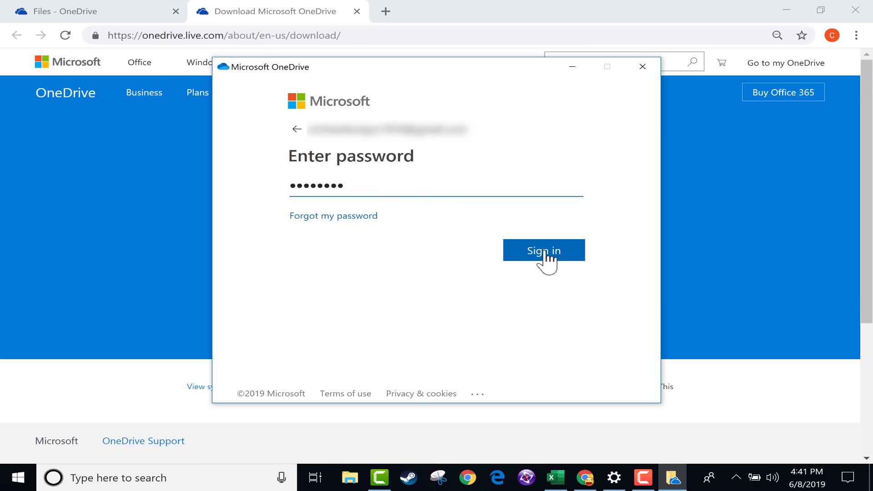
click(560, 257)
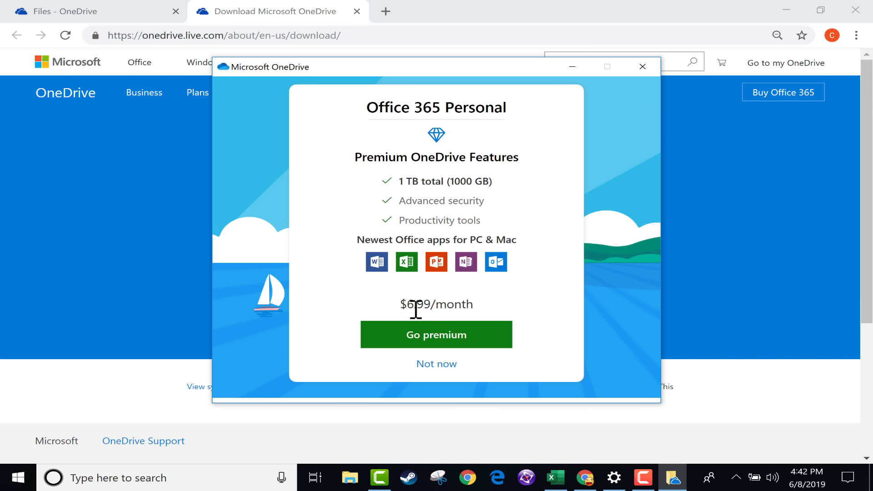
click(449, 365)
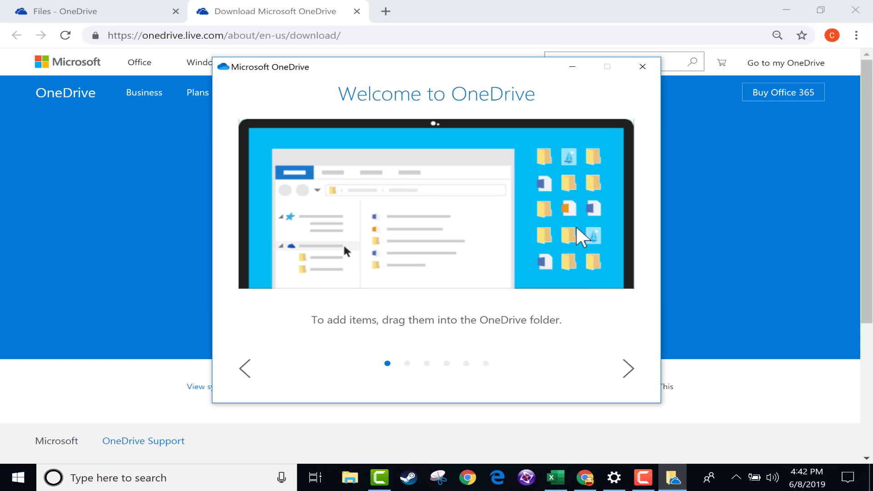
Go through the OneDrive welcome tour to its end, open the OneDrive folder and maximize its window.
click(634, 371)
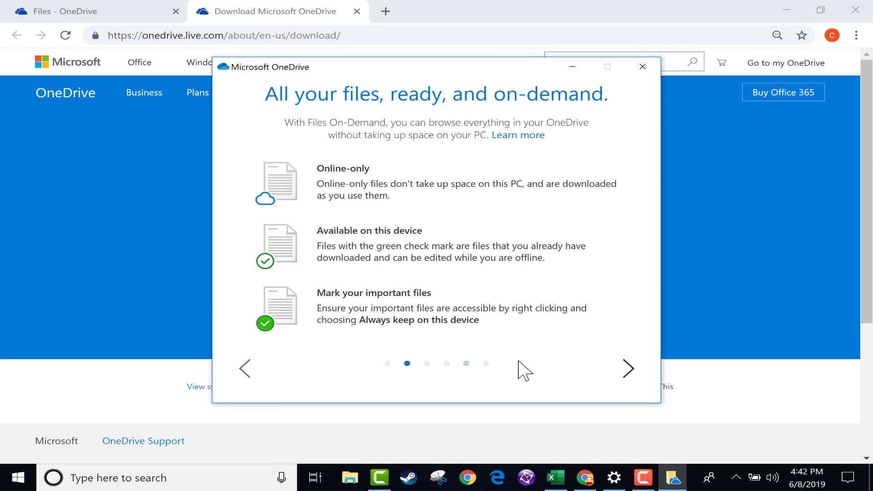
click(628, 368)
click(636, 368)
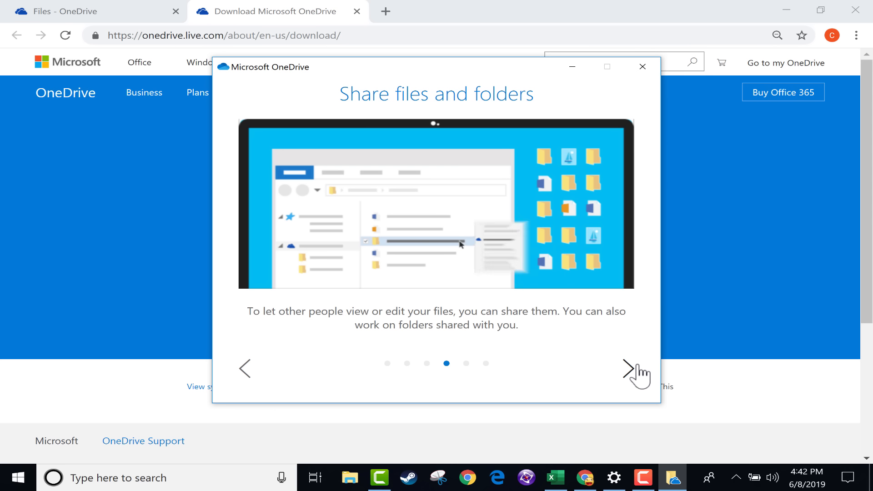
click(636, 368)
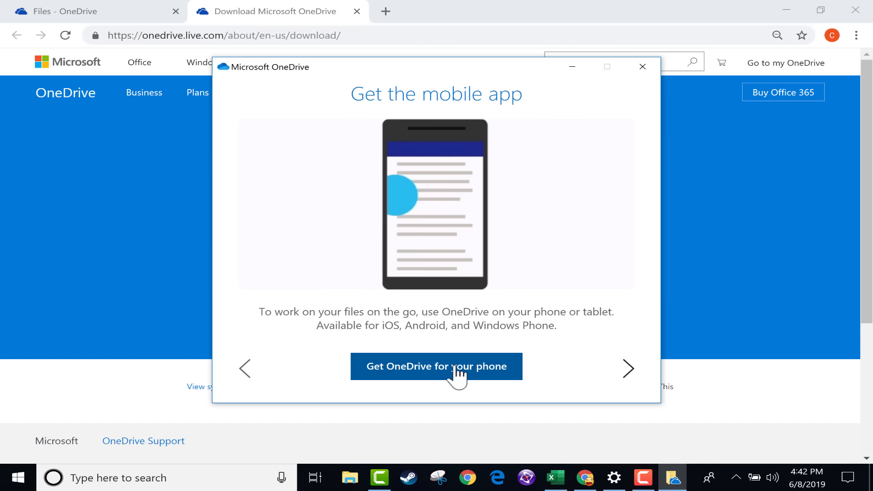
click(629, 369)
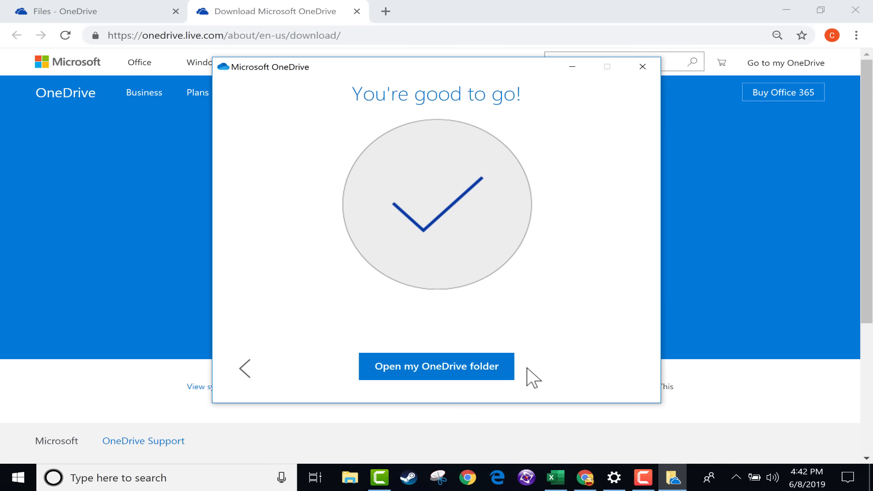
click(476, 381)
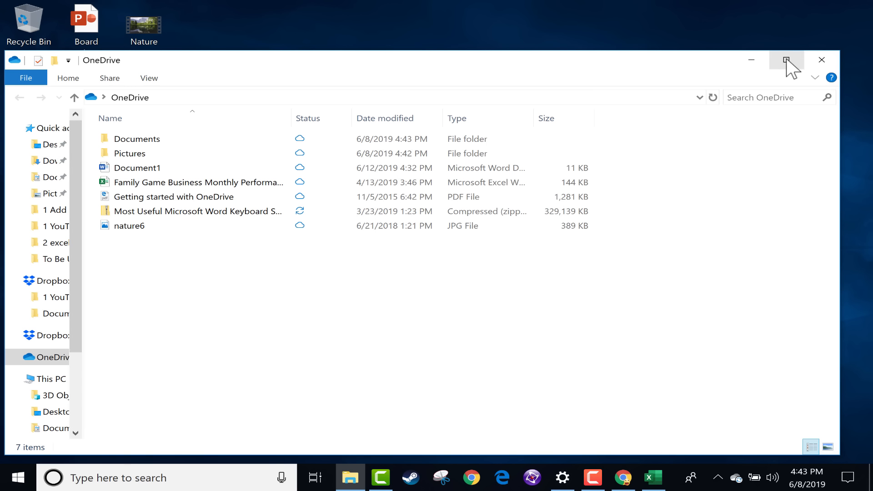
click(786, 60)
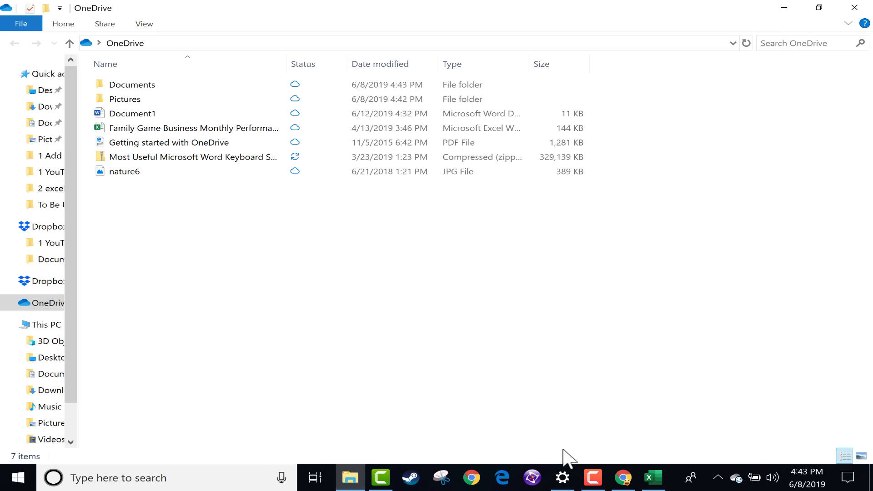
Compare the online Files page of OneDrive in the browser with the contents of the local OneDrive folder.
click(626, 480)
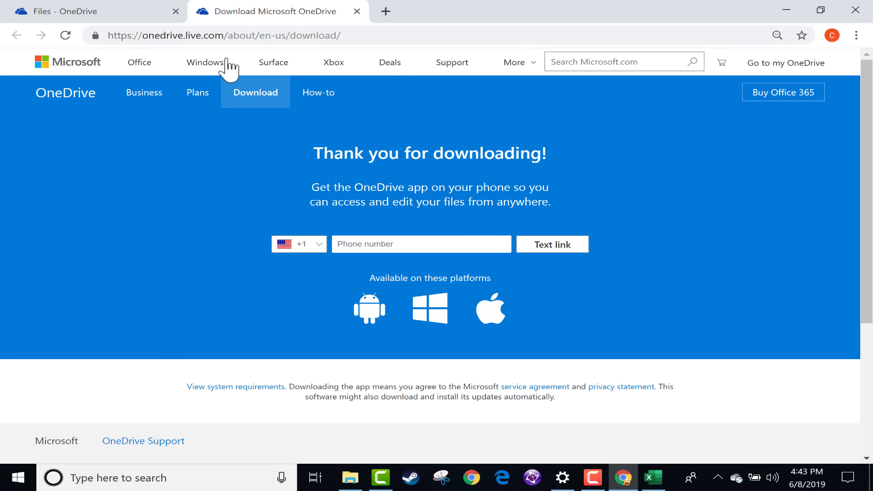
click(97, 14)
scroll(312, 203, up, 2)
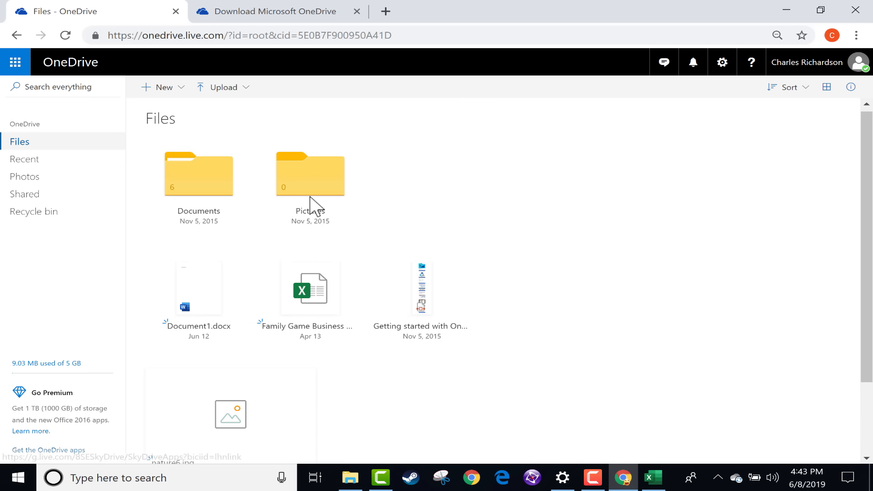
click(351, 477)
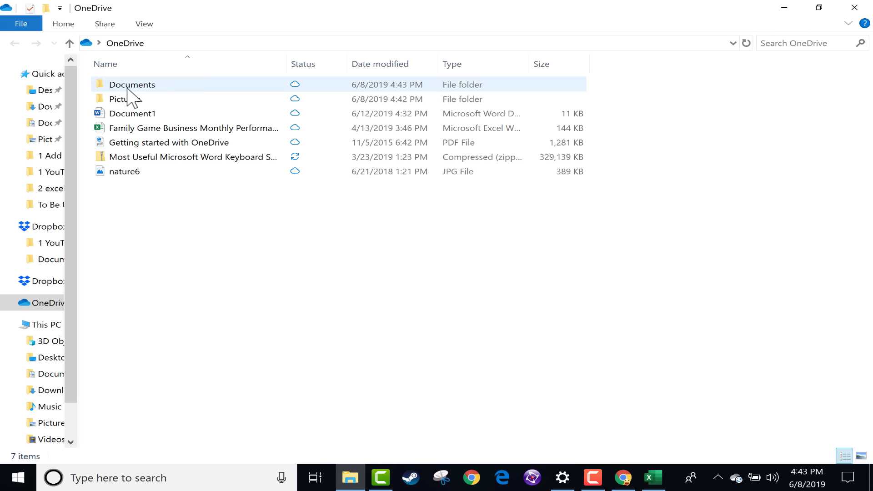
Look into the Documents and Spanish 1 folders, return to the OneDrive folder and examine the files' sync status icons.
click(115, 89)
double_click(115, 89)
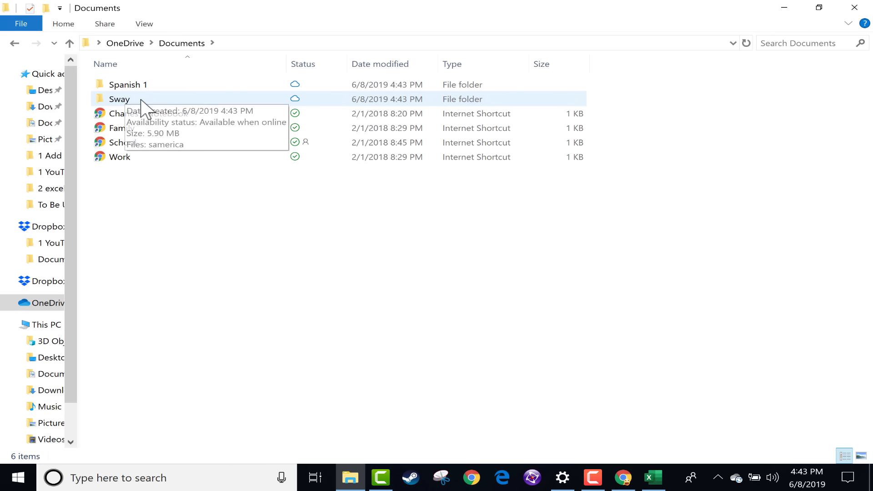
double_click(135, 85)
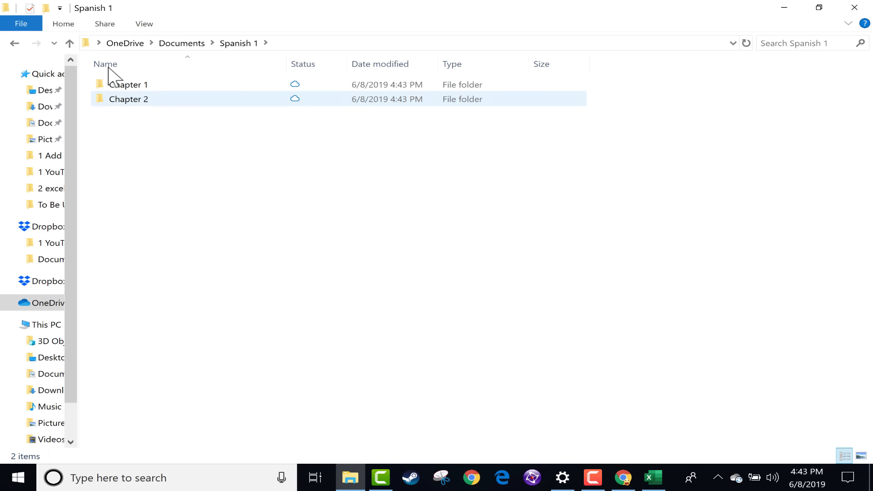
click(184, 44)
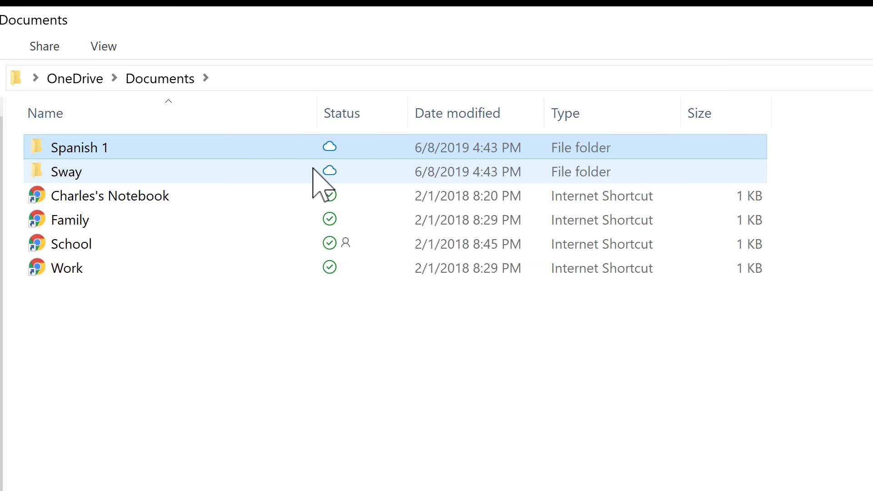
click(91, 79)
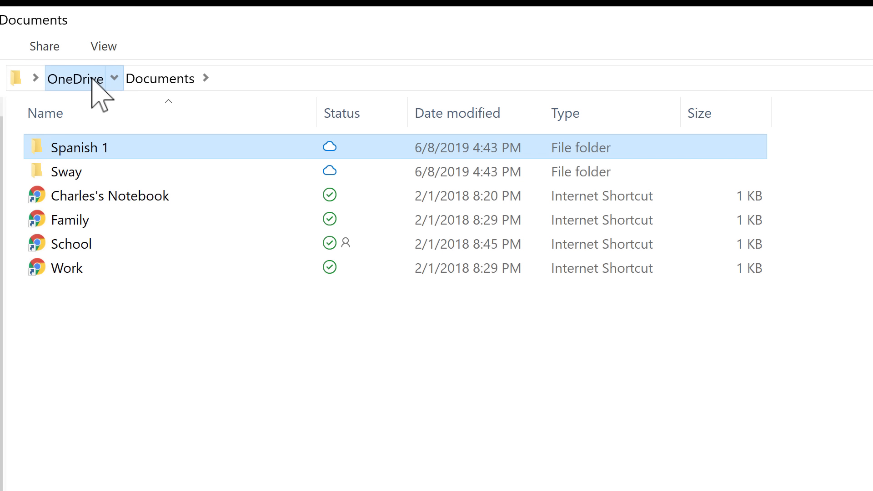
click(338, 293)
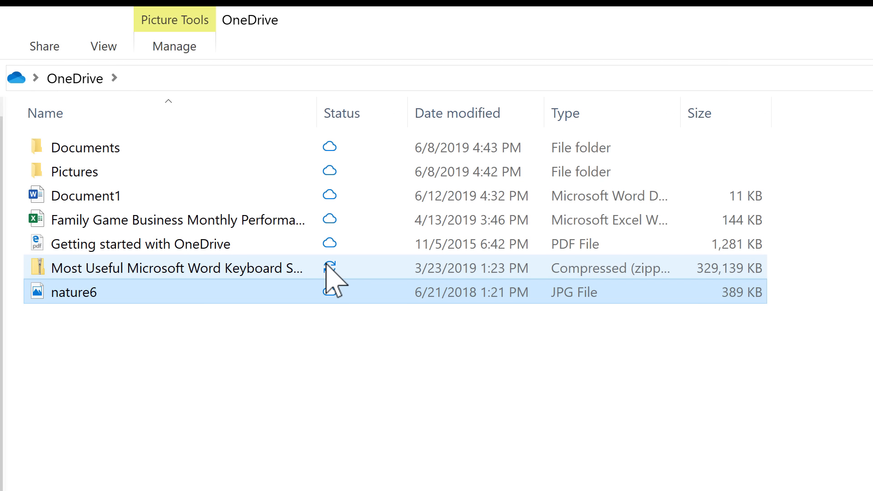
mouse_move(326, 266)
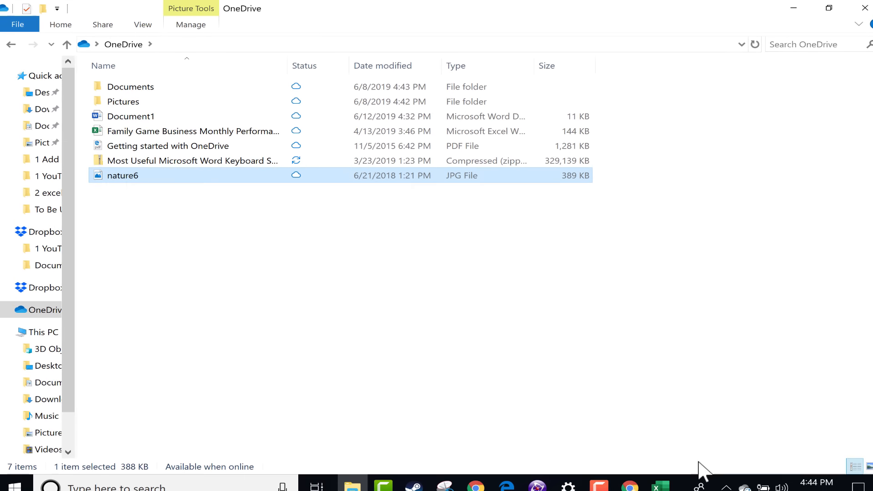
Check the hidden notification icons and the OneDrive upload status in the Windows taskbar, and close the folder window.
click(726, 488)
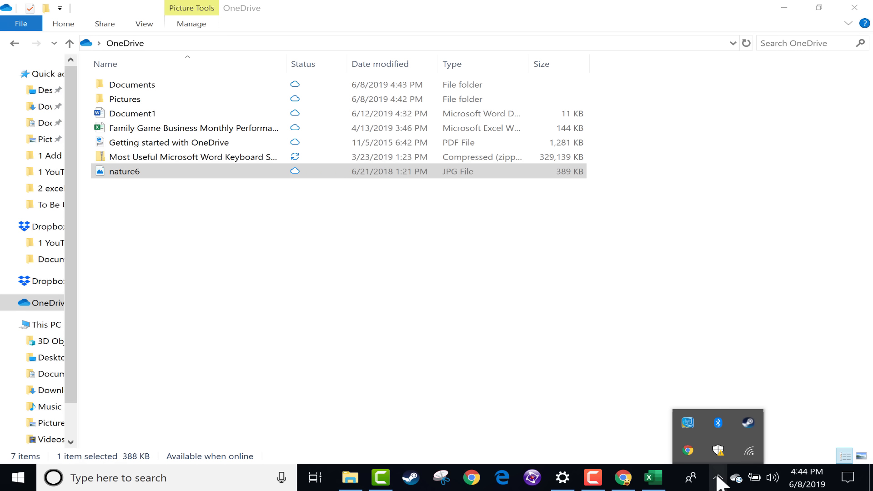
click(718, 481)
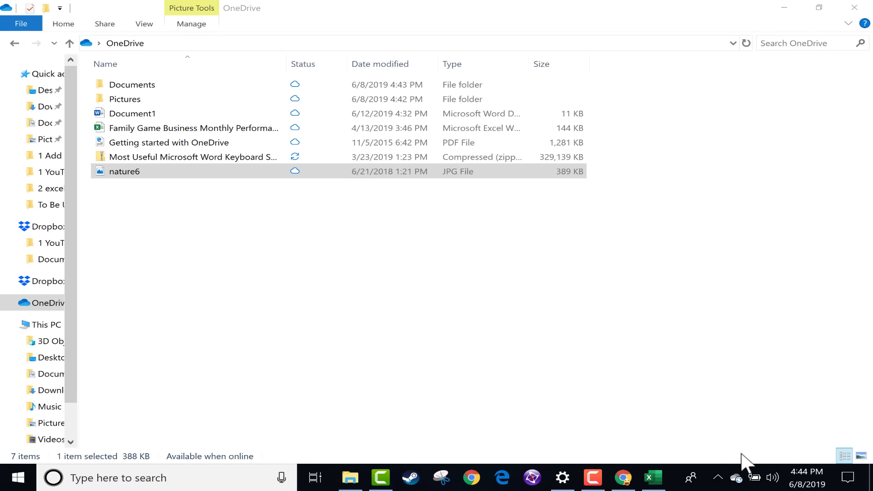
mouse_move(738, 480)
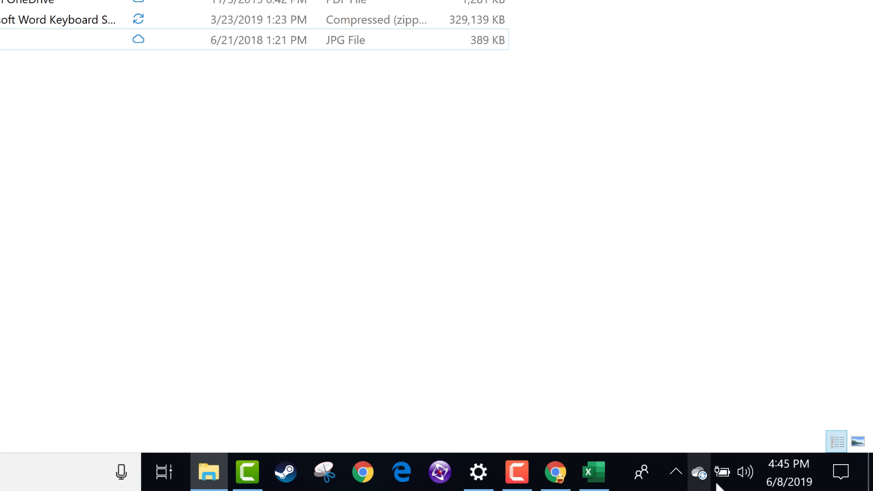
mouse_move(695, 471)
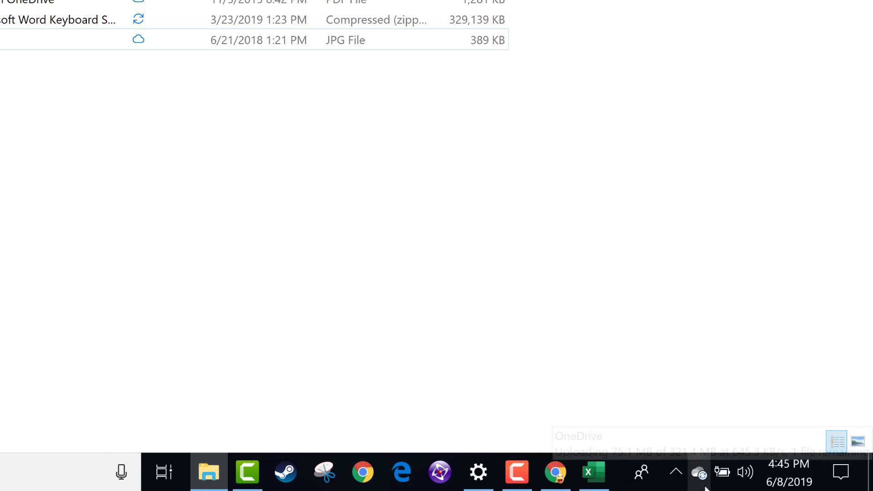
click(674, 472)
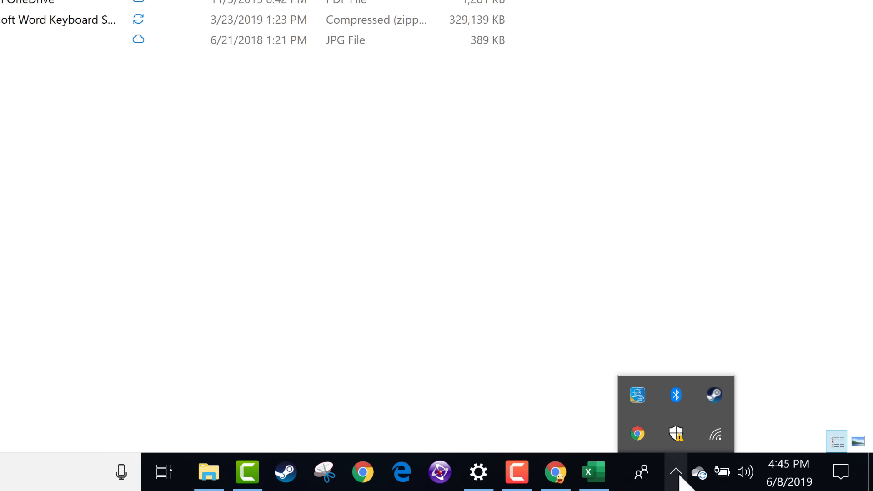
click(716, 295)
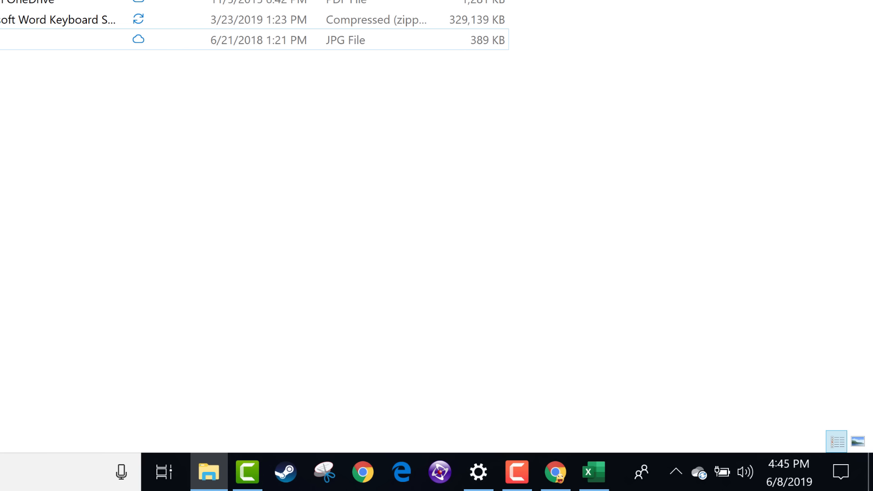
click(852, 0)
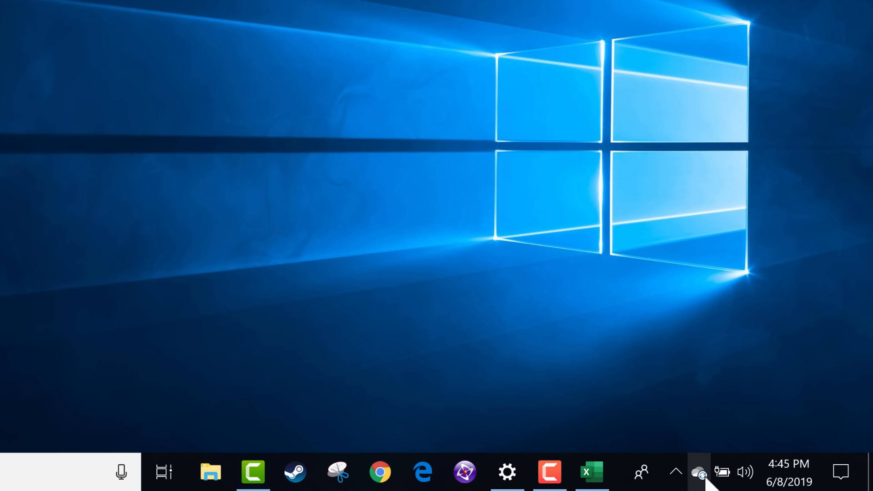
Show the OneDrive sync activity, open the OneDrive folder from it and place its restored window beside the desktop files.
mouse_move(705, 478)
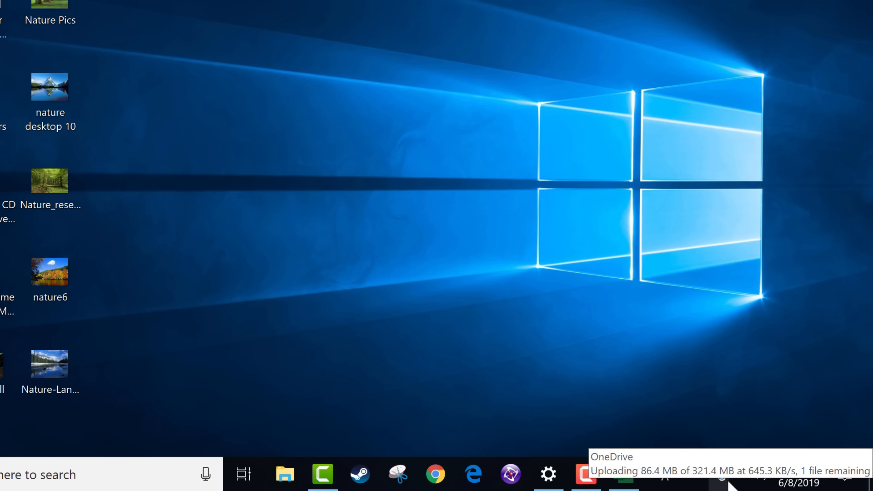
click(722, 483)
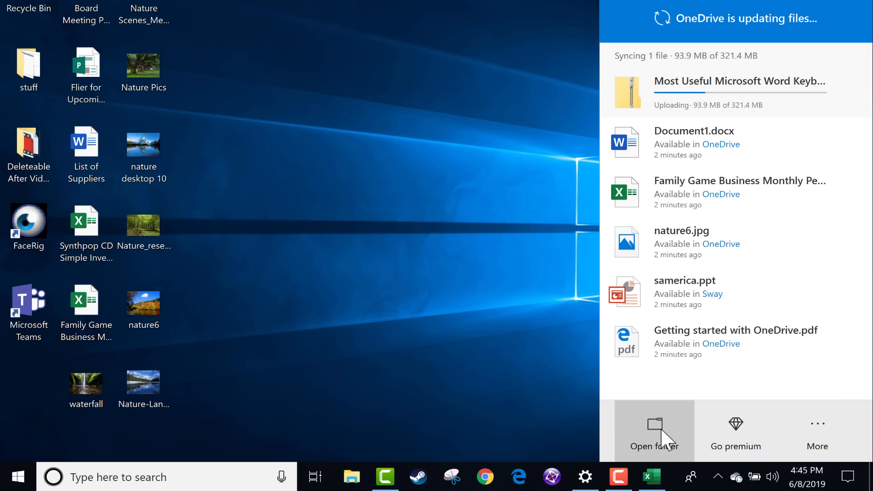
click(661, 429)
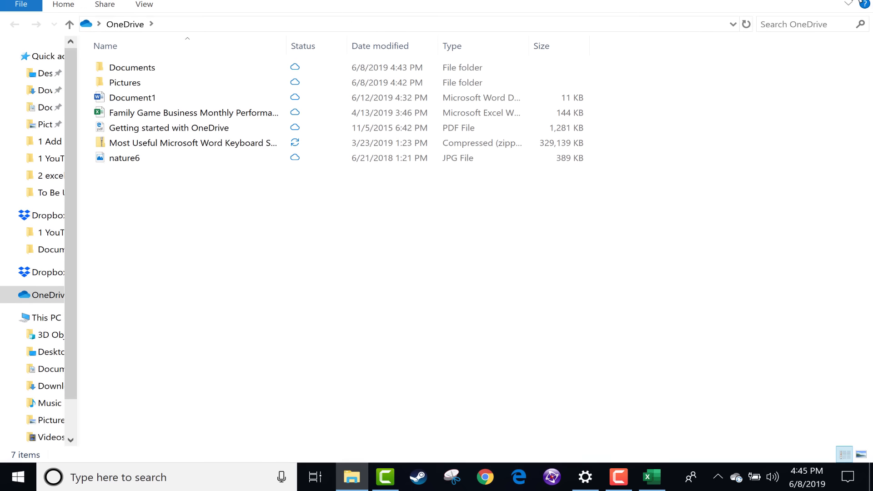
click(830, 7)
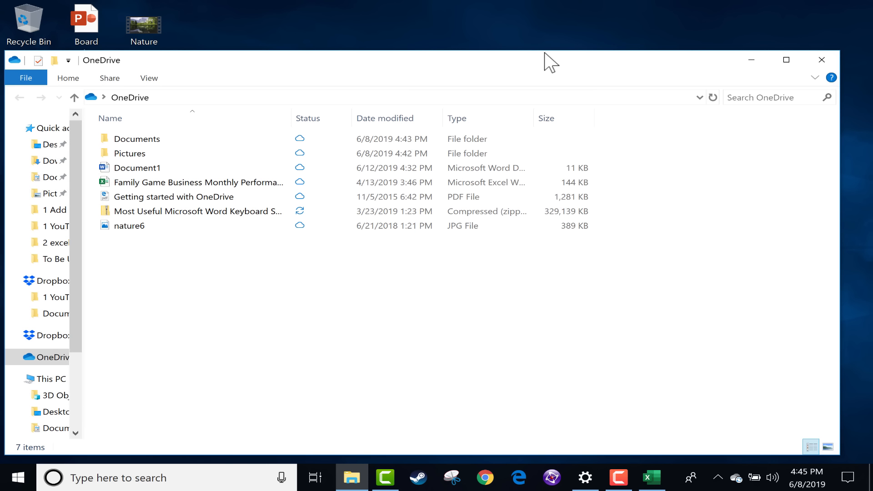
drag(508, 64, 715, 33)
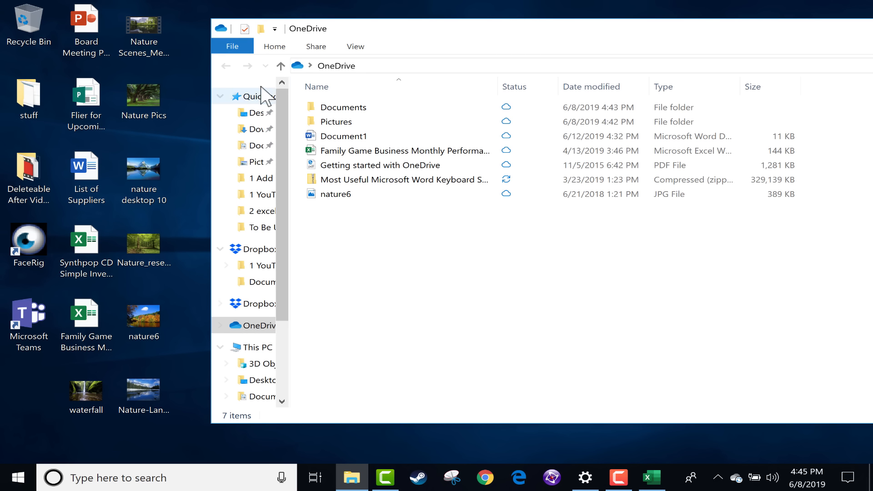
Move the six nature files and the waterfall picture from the desktop into the OneDrive Pictures folder.
drag(193, 430, 152, 12)
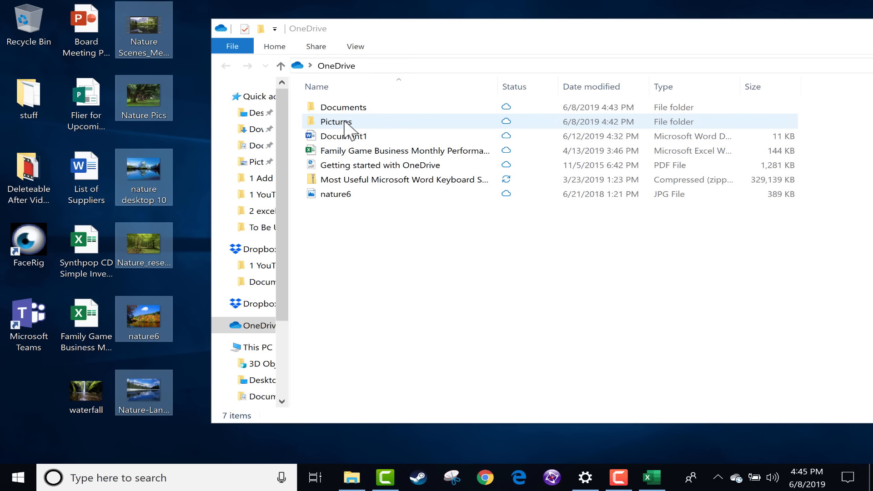
double_click(344, 122)
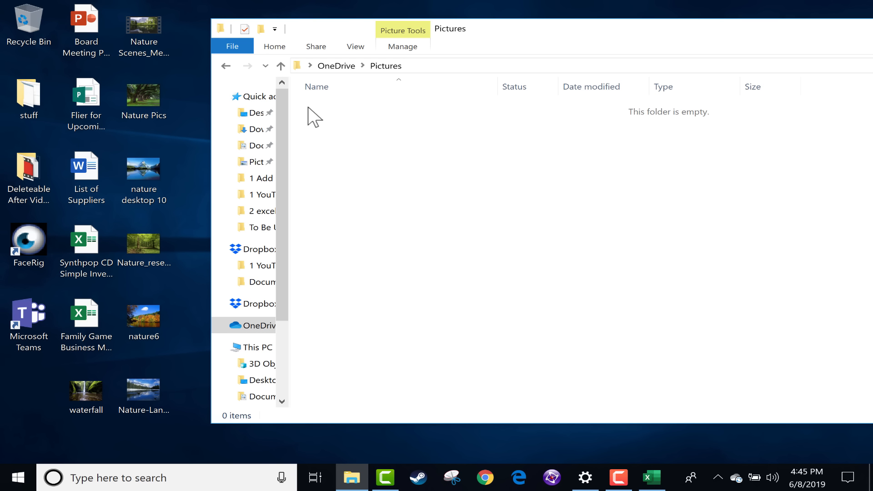
drag(179, 423, 467, 165)
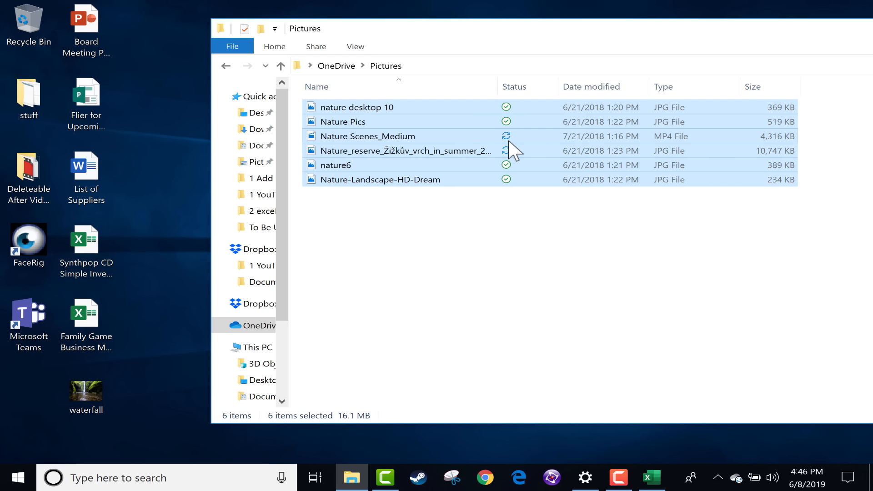
drag(86, 390, 398, 269)
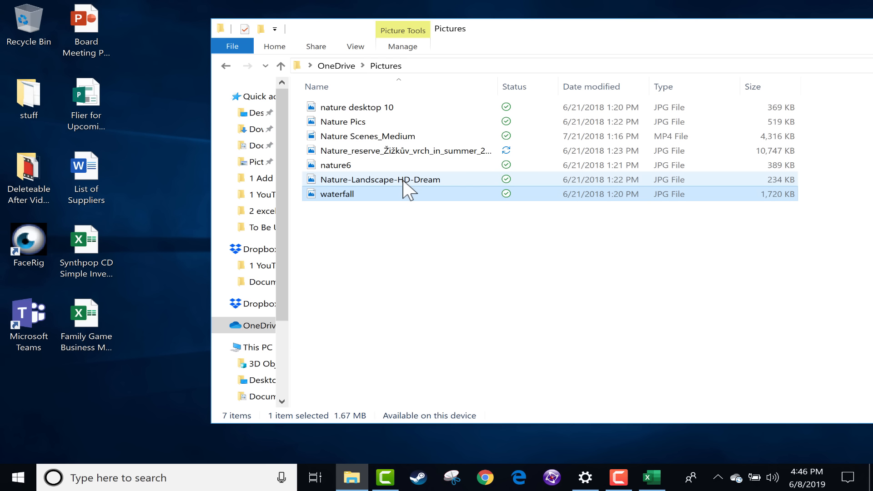
mouse_move(403, 182)
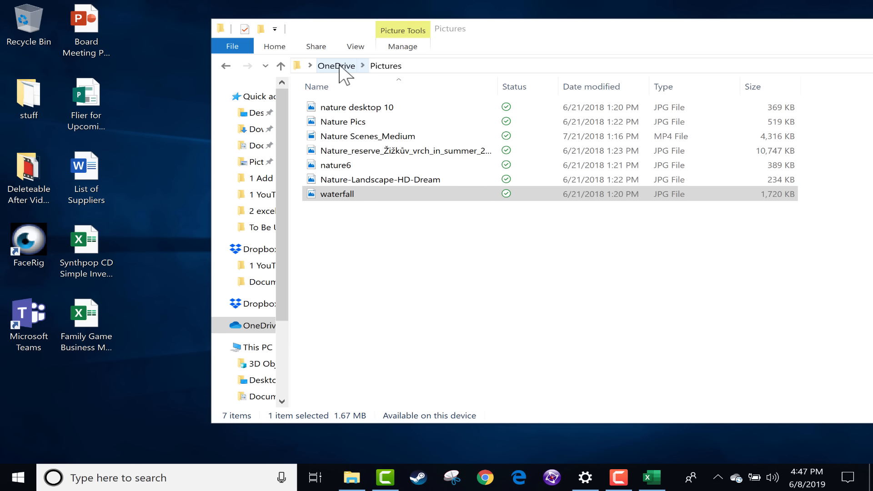
Move the desktop's PowerPoint, Publisher, Word and two Excel files into the OneDrive Documents folder and close the window.
click(338, 67)
double_click(356, 107)
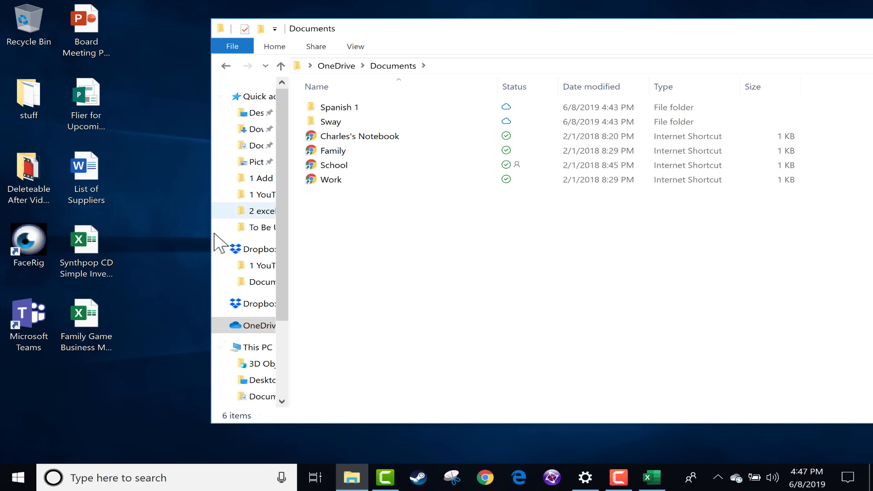
drag(140, 382, 404, 229)
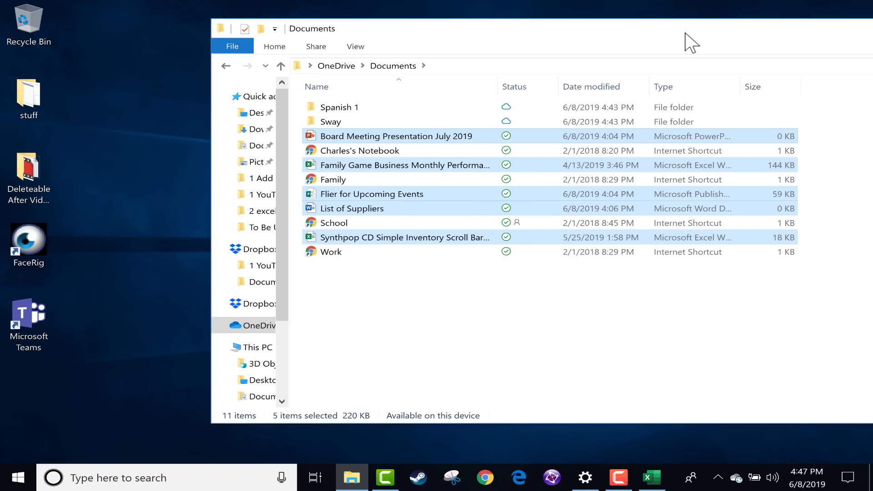
drag(675, 33, 477, 44)
click(845, 44)
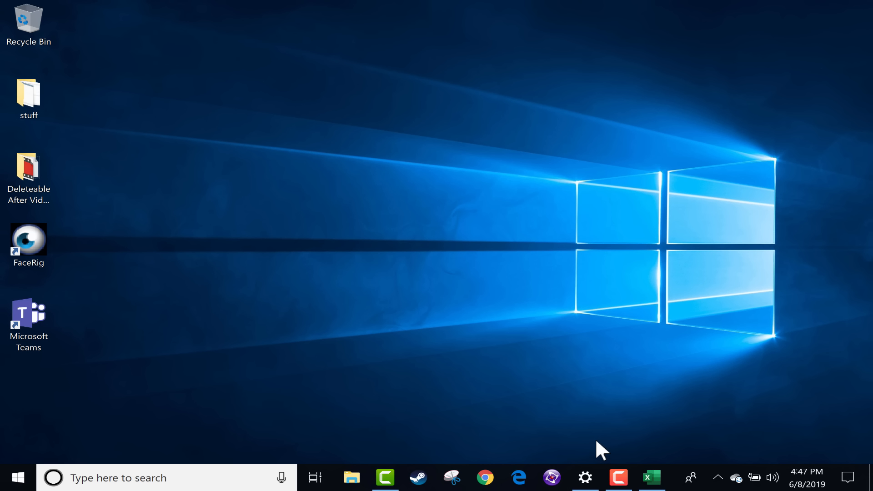
Switch to Chrome, go to onedrive.com and open the Pictures folder to check the files synced from the desktop.
click(485, 477)
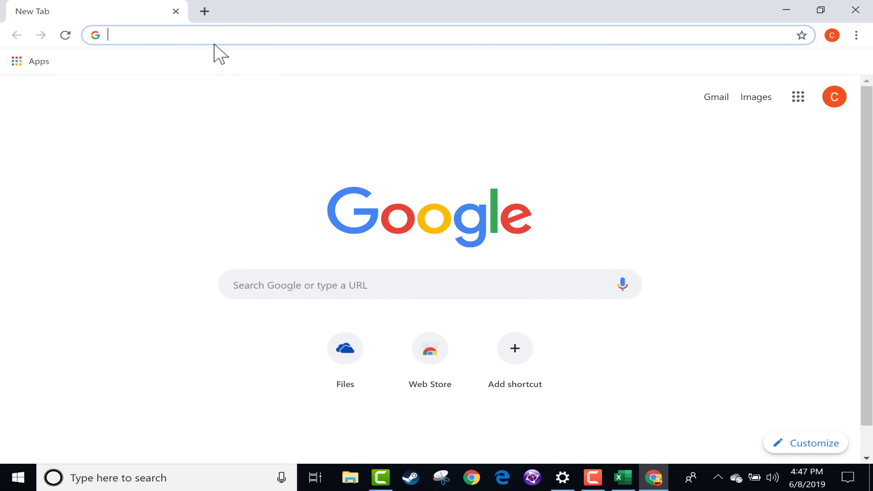
text(d)
key(BackSpace)
text(onedrive.com)
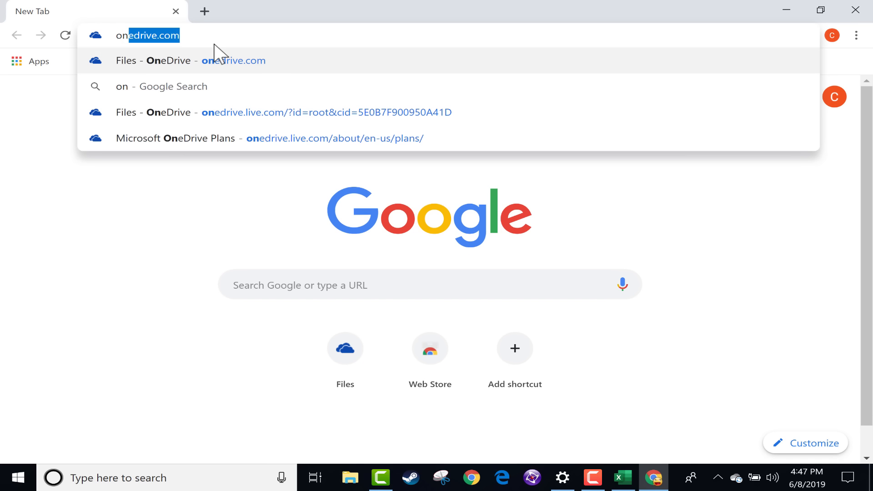
key(Return)
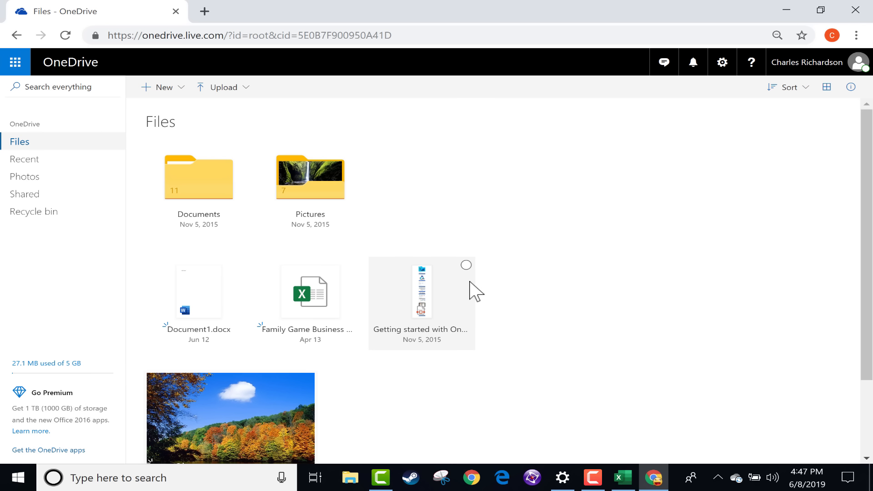
click(330, 189)
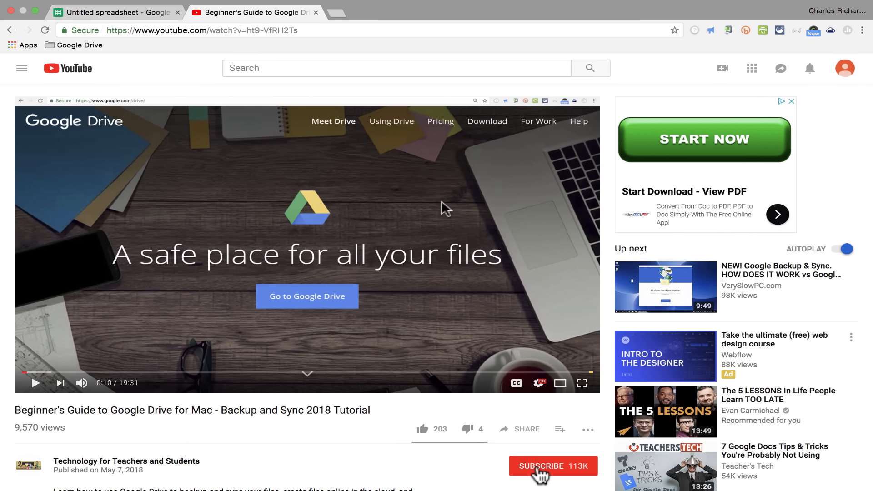
Subscribe to the Technology for Teachers and Students channel on YouTube and turn on notifications for every new video.
click(536, 468)
scroll(591, 475, down, 5)
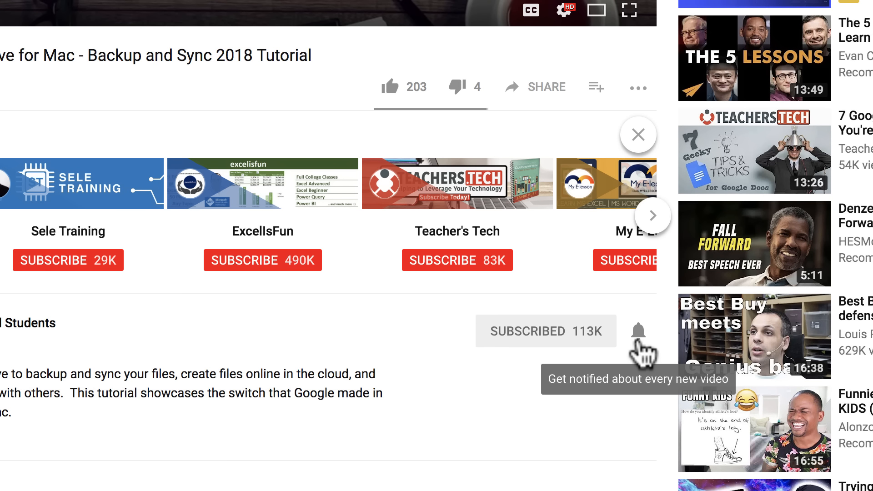
click(638, 332)
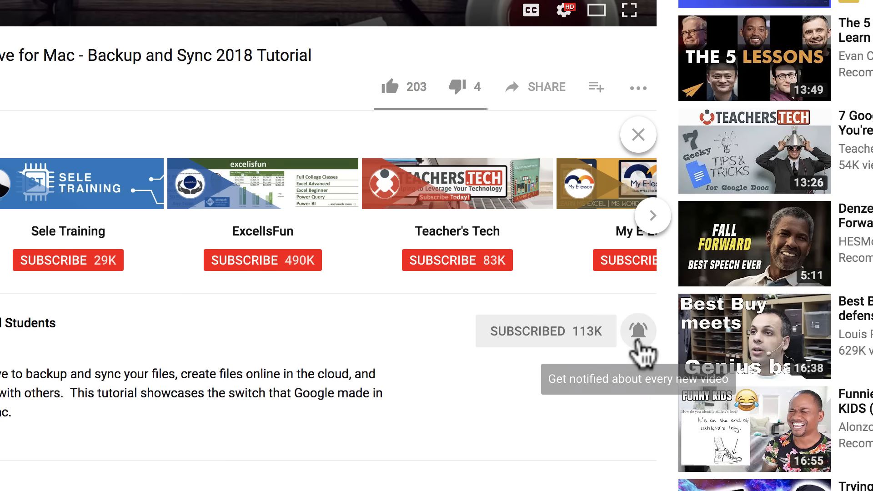